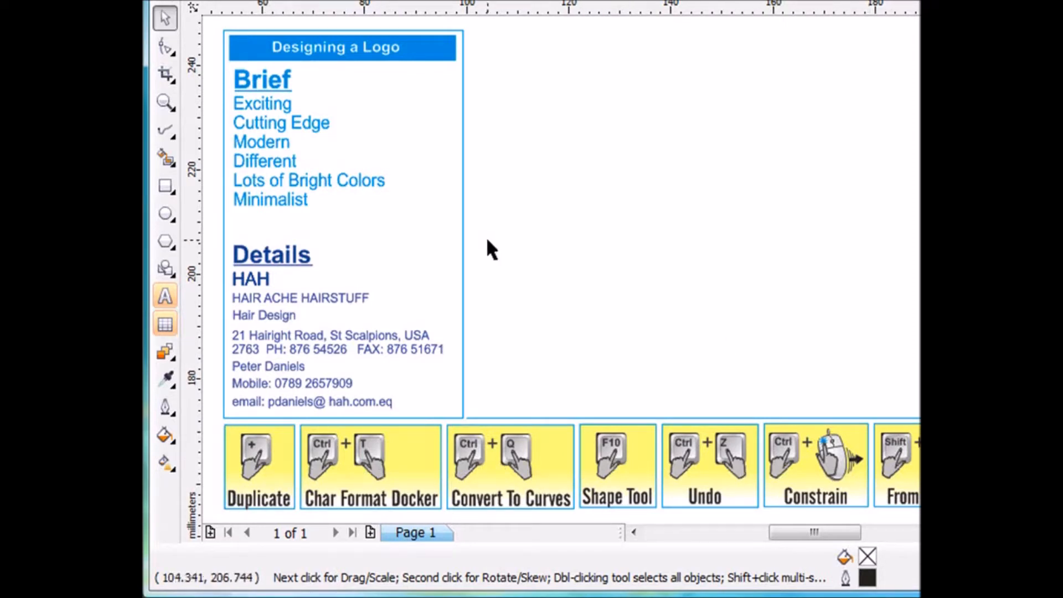
- Place a copy of the HAH text from the Details list in the blank page area and enlarge it to about 33.4 pt
click(258, 281)
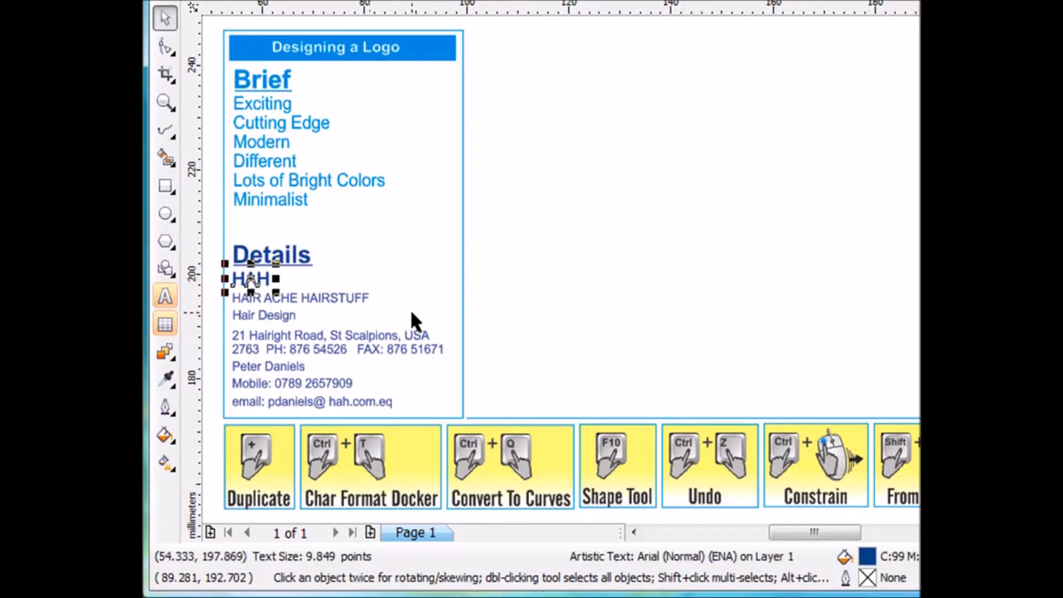
drag(249, 281, 503, 238)
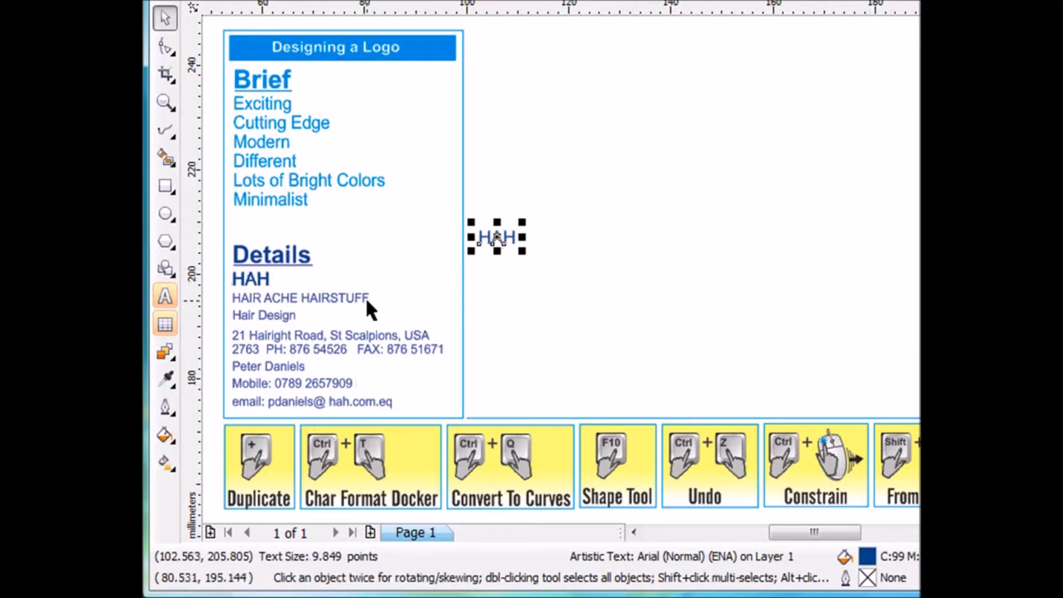
drag(524, 221, 616, 190)
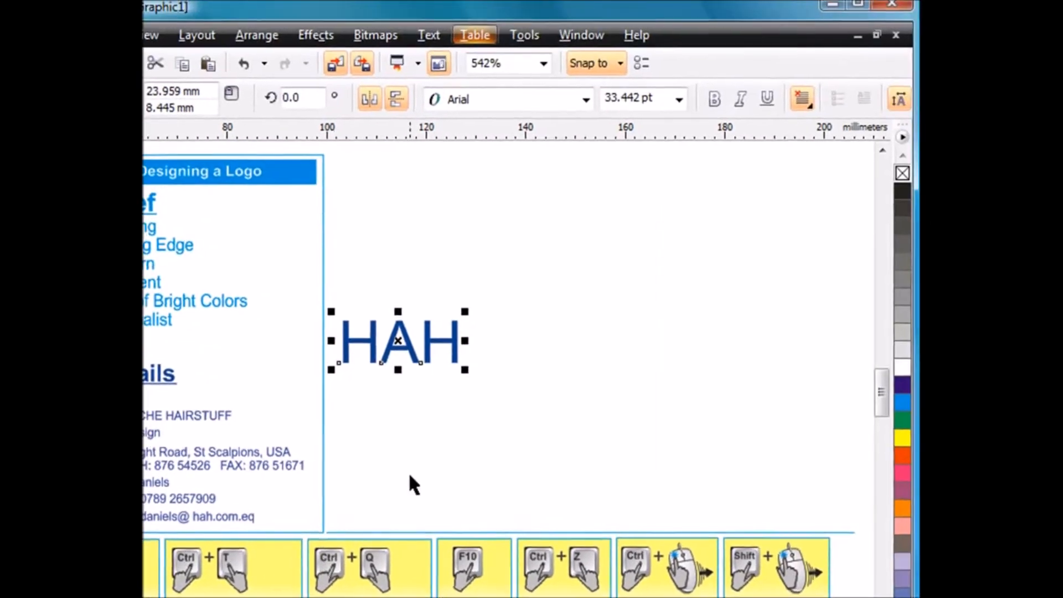
- Set the HAH copy in the Ruach LET font and enlarge it to about 69.7 pt
key(ctrl+t)
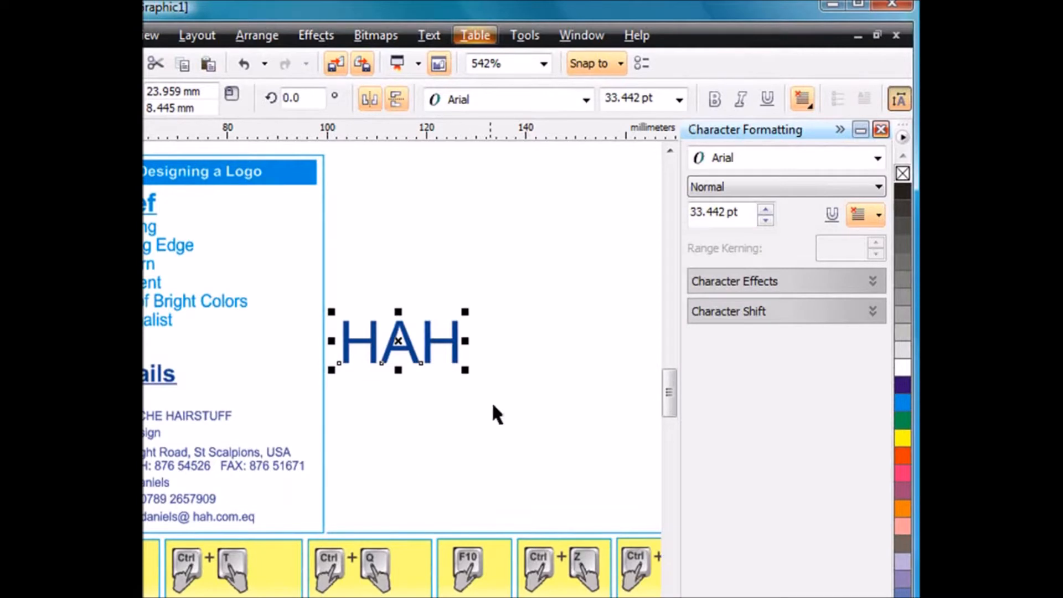
click(878, 158)
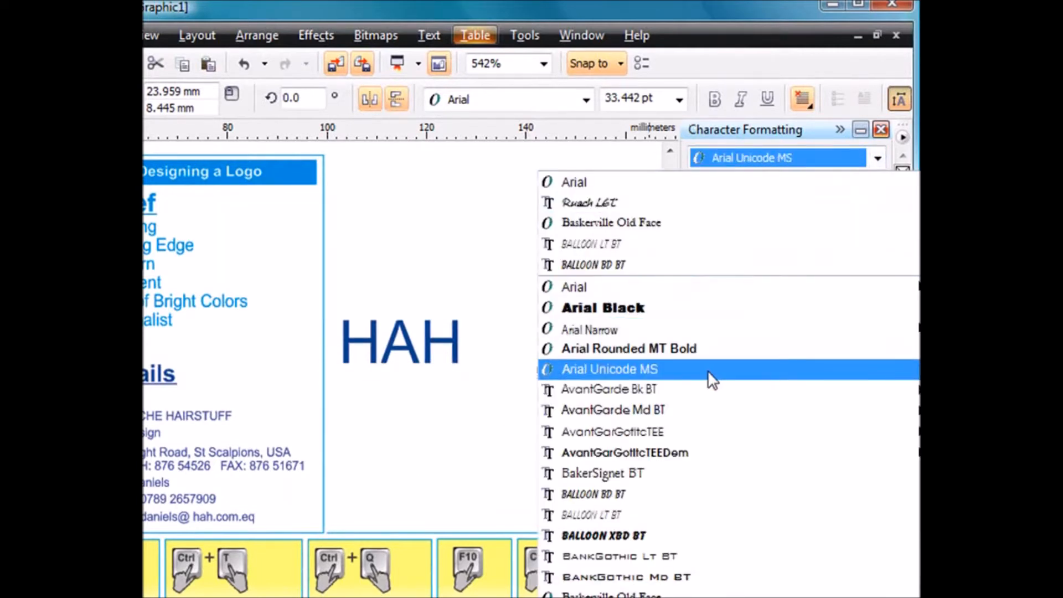
key(Down)
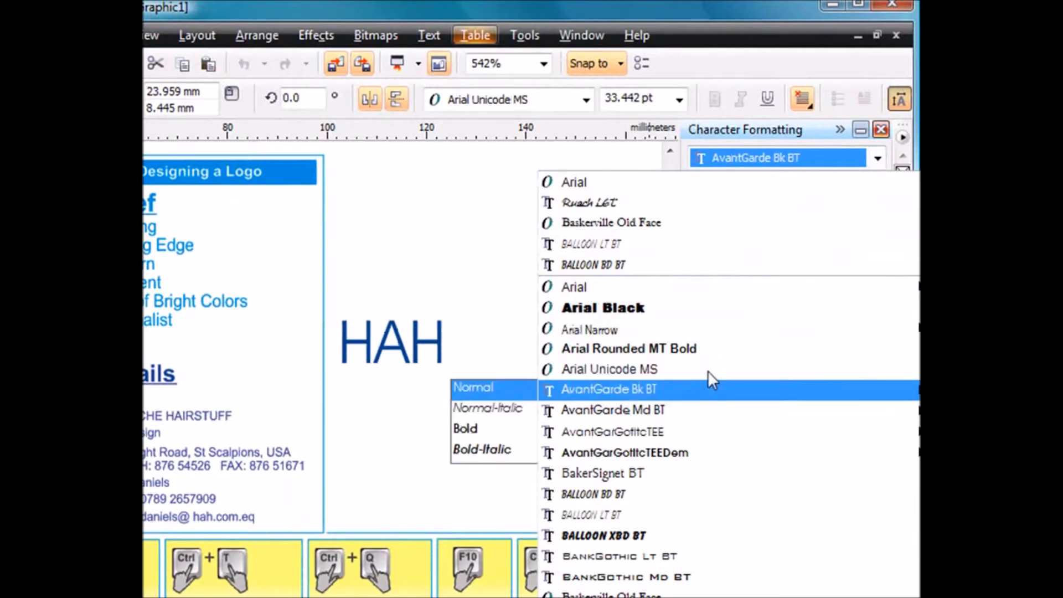
key(Down)
key(Down)
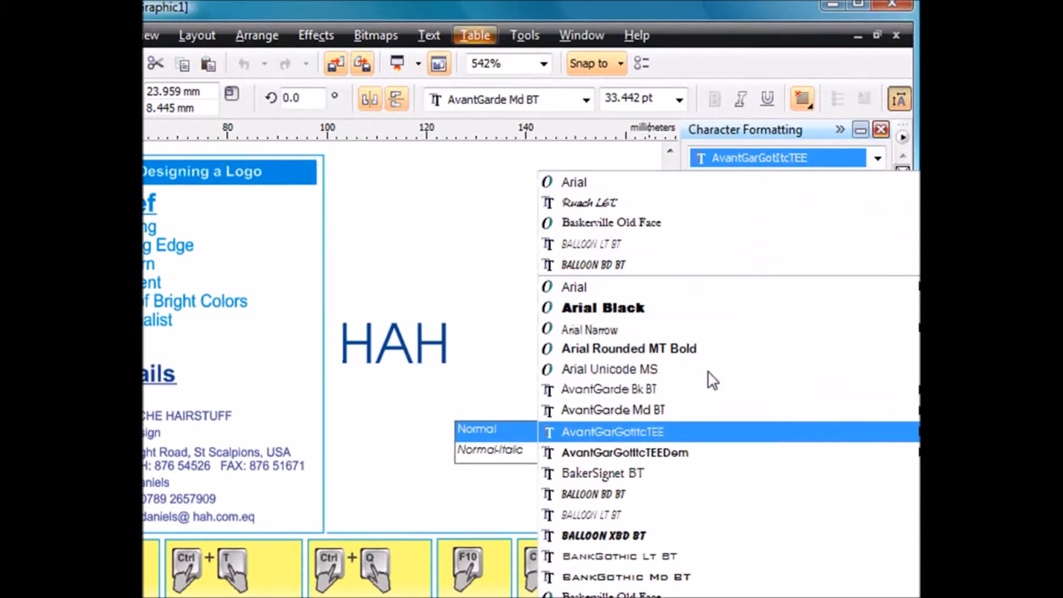
key(Down)
key(Down)
key(Down)
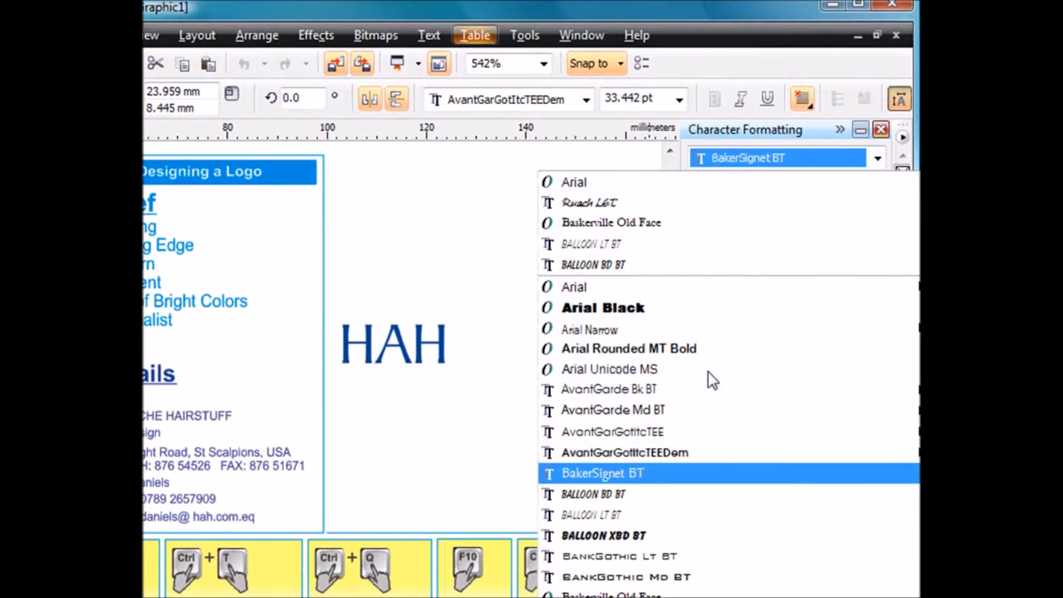
key(Down)
key(Down)
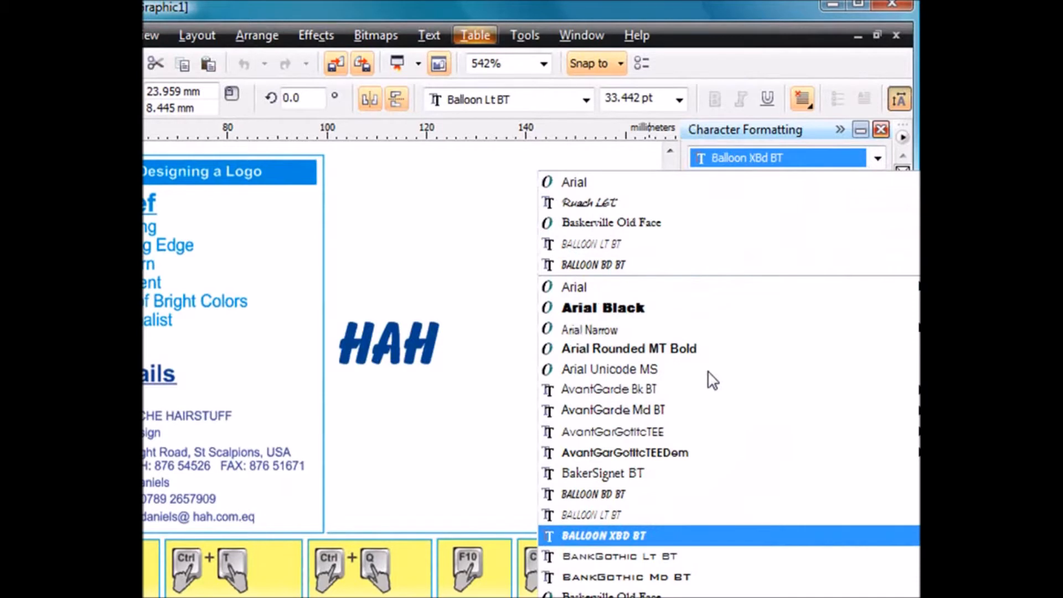
text(Ruach LET)
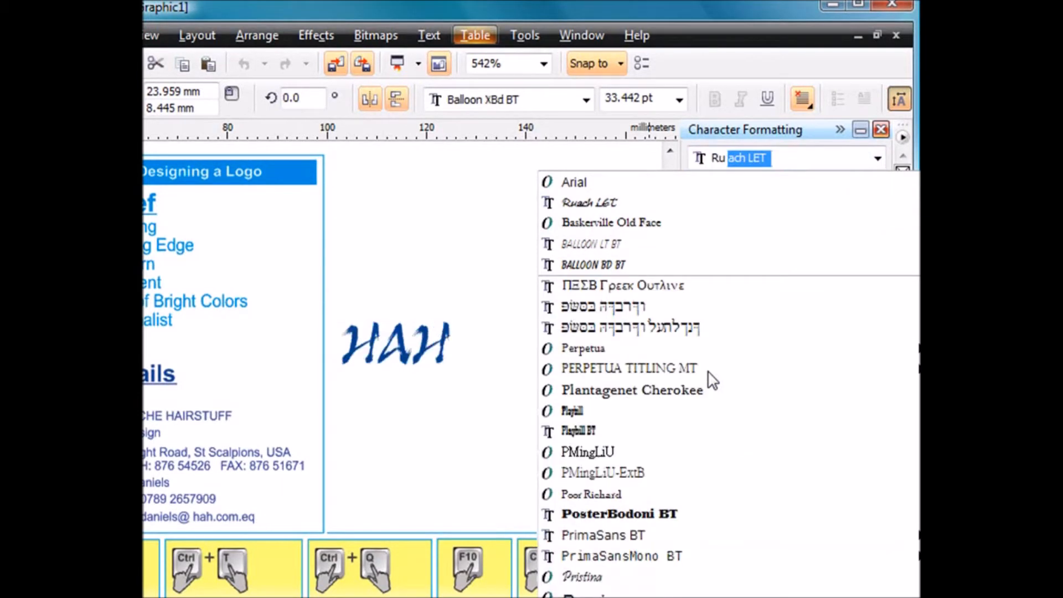
key(Return)
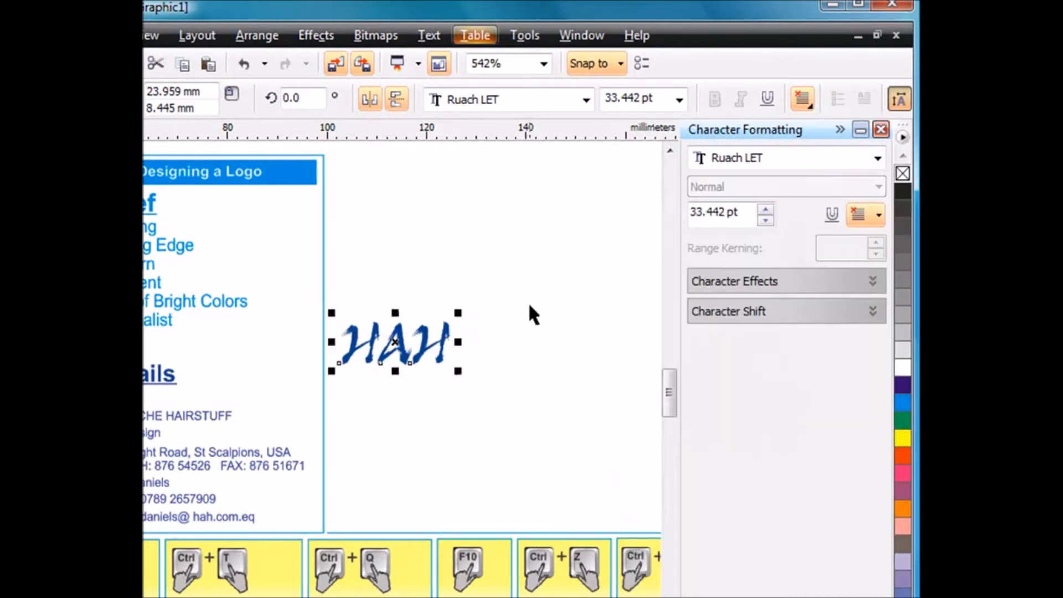
drag(458, 313, 579, 248)
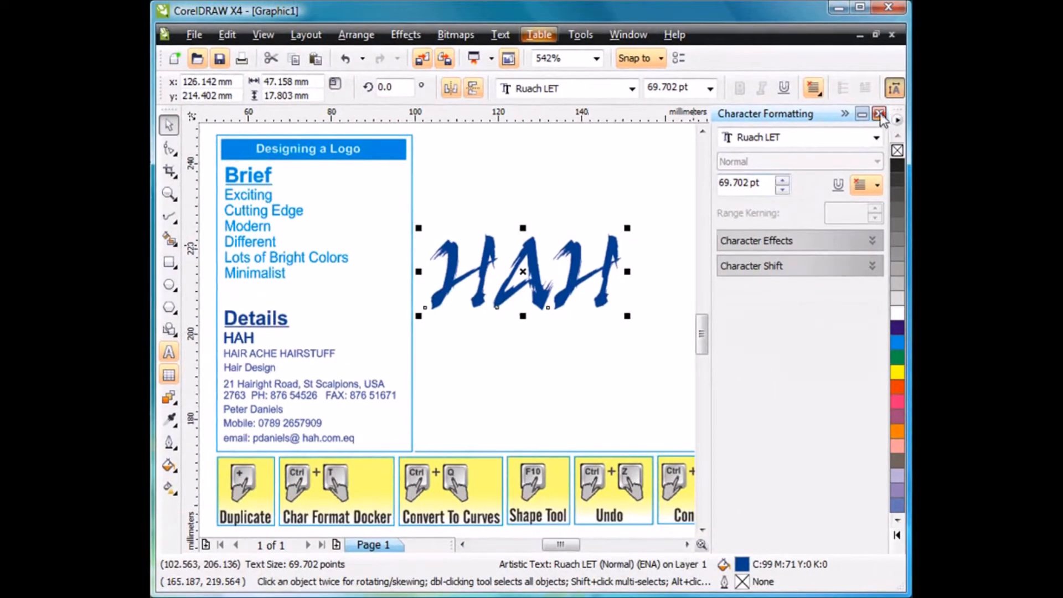
click(879, 113)
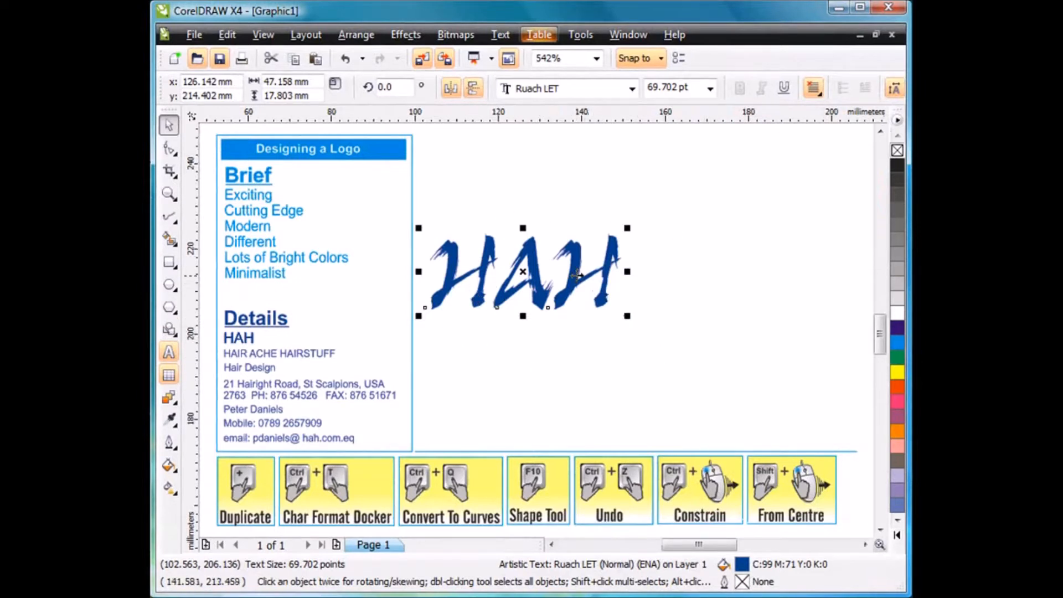
- Break the large HAH text apart and spread its three letters out in a row with wide gaps
click(357, 36)
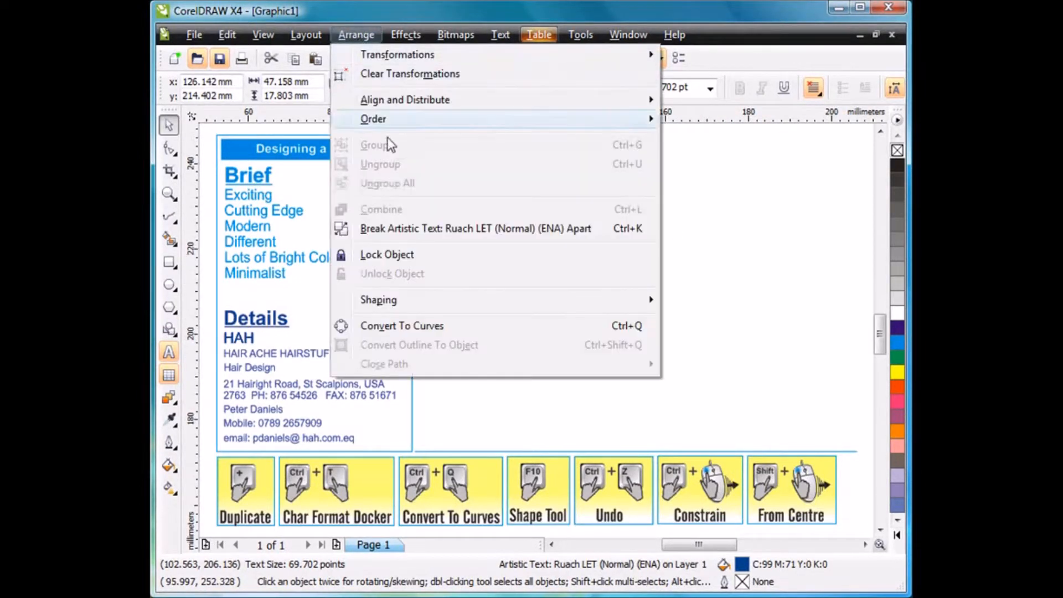
click(427, 230)
click(512, 335)
drag(480, 301, 780, 304)
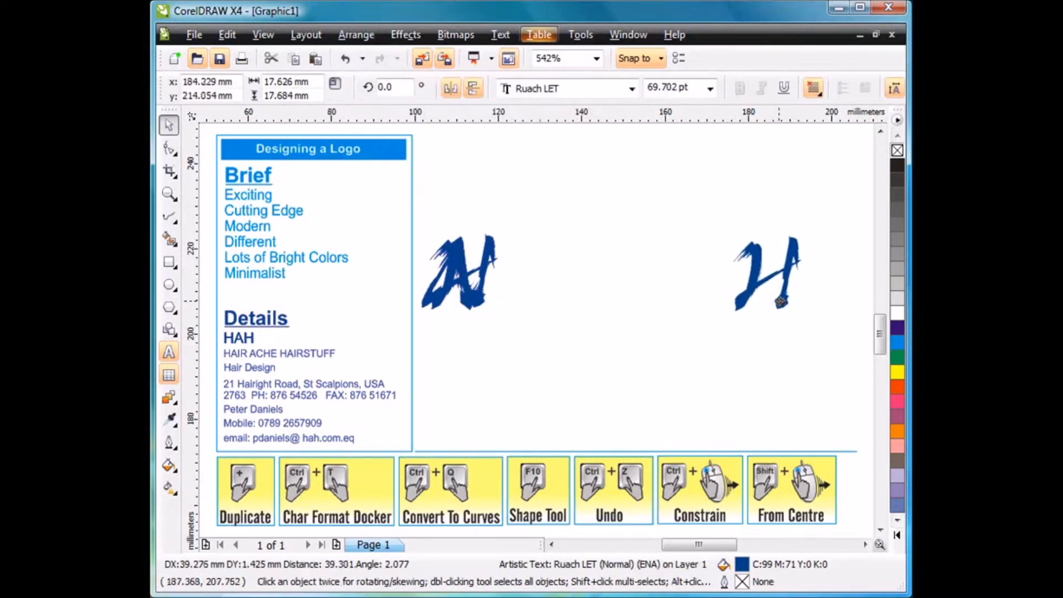
drag(471, 301, 646, 306)
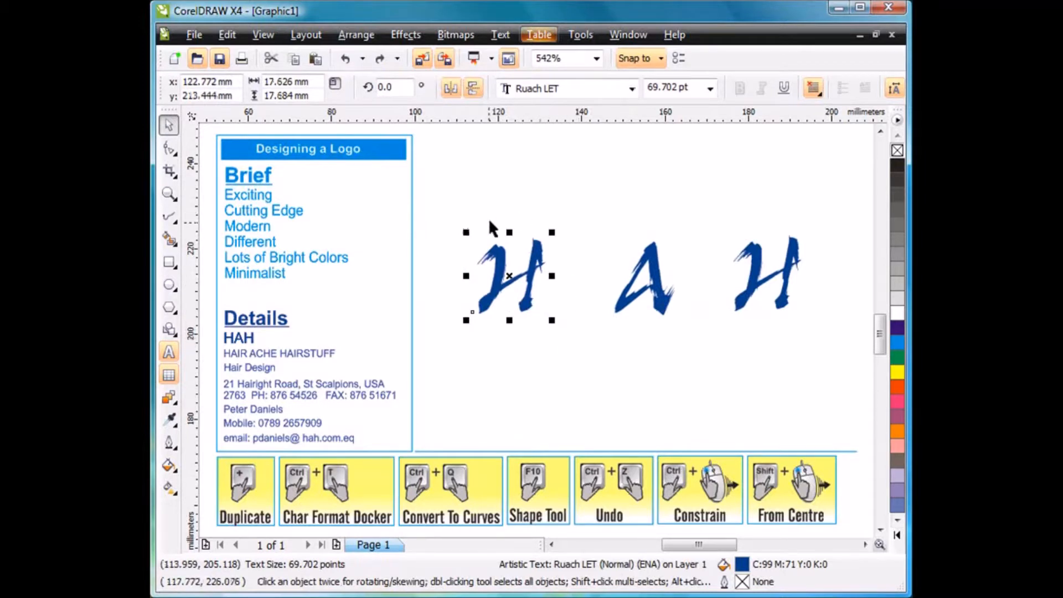
drag(509, 279, 540, 279)
drag(620, 306, 639, 308)
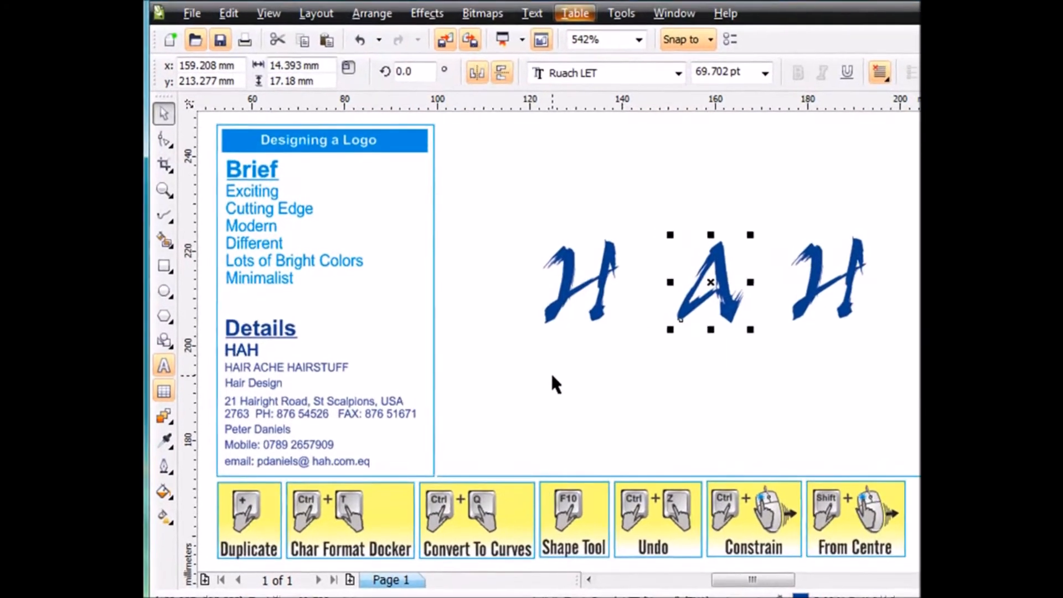
click(521, 361)
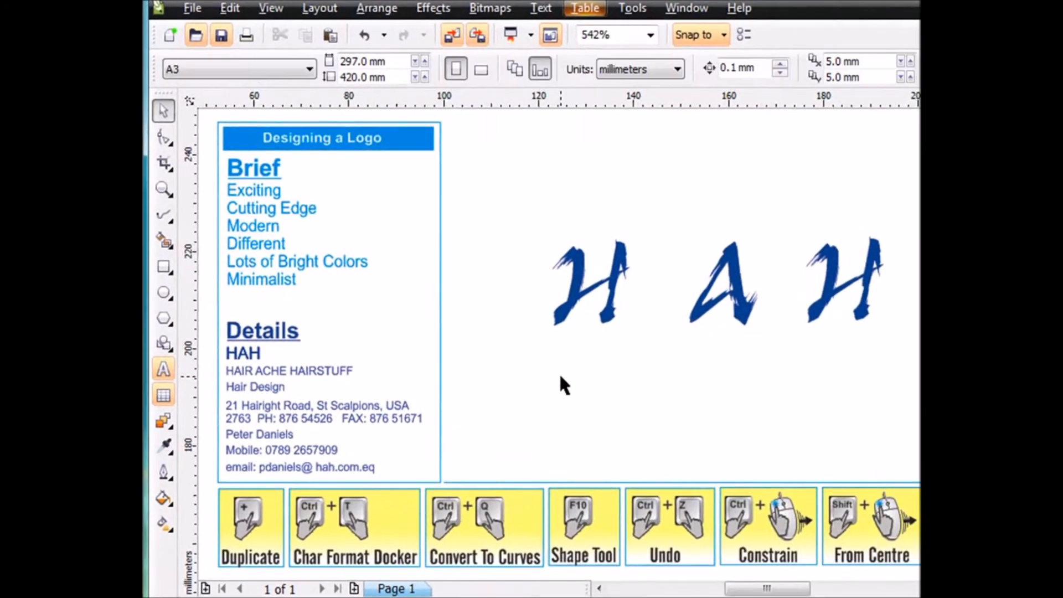
- Add the letter O as artistic text below the first H and set it in Ruach LET
click(164, 369)
click(540, 399)
text(O)
click(162, 111)
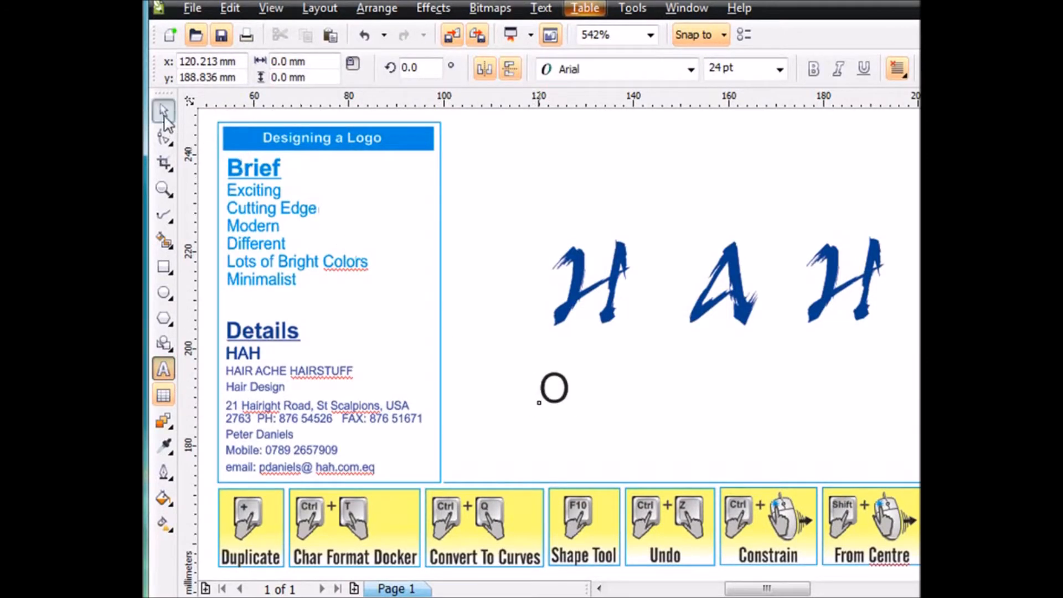
click(691, 70)
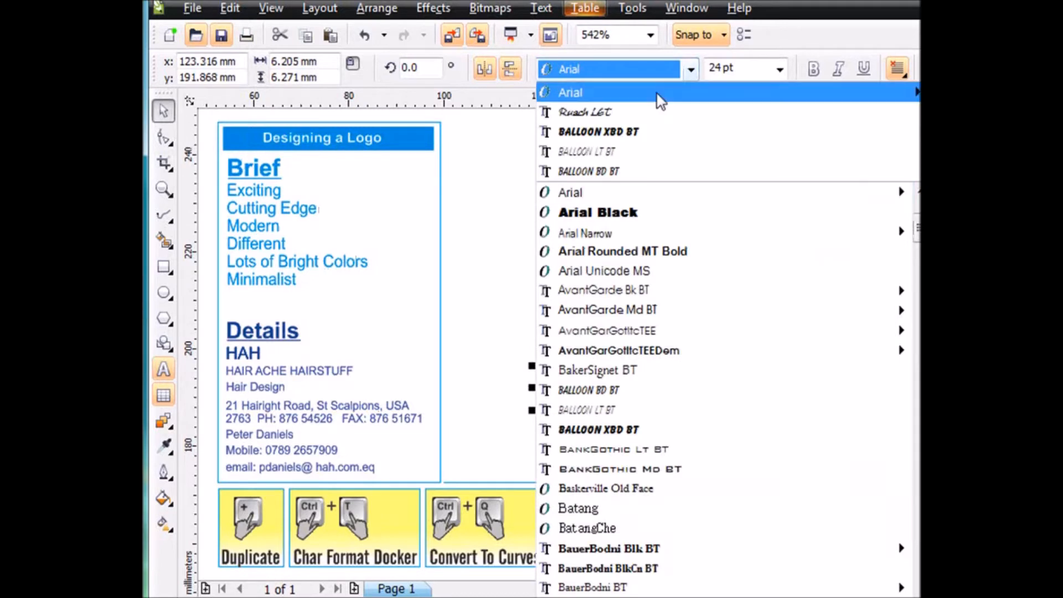
click(641, 114)
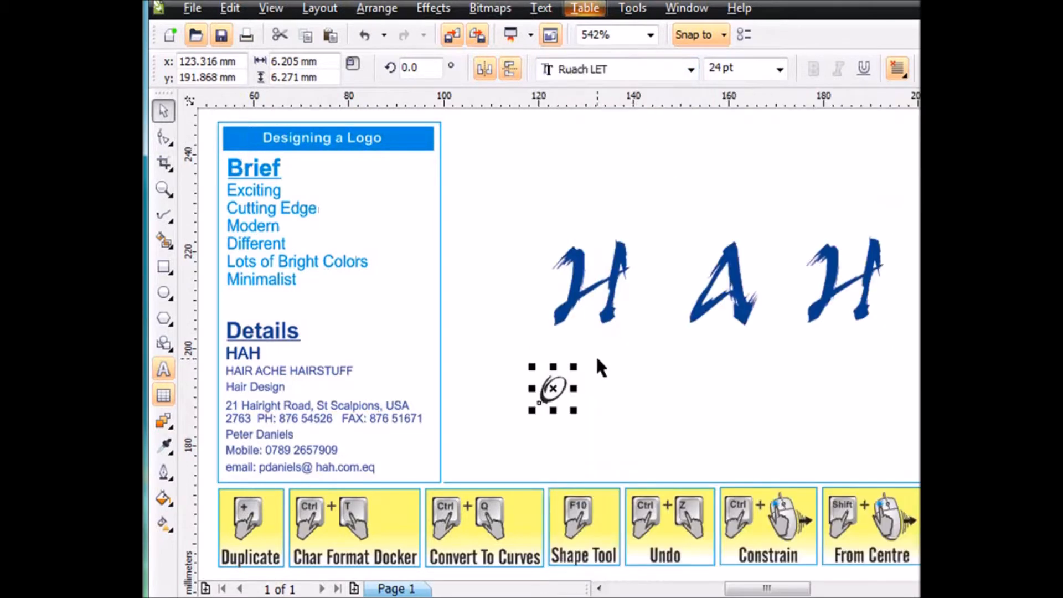
- Enlarge the O to about 169 pt so that it overlaps the first H
drag(576, 368, 711, 225)
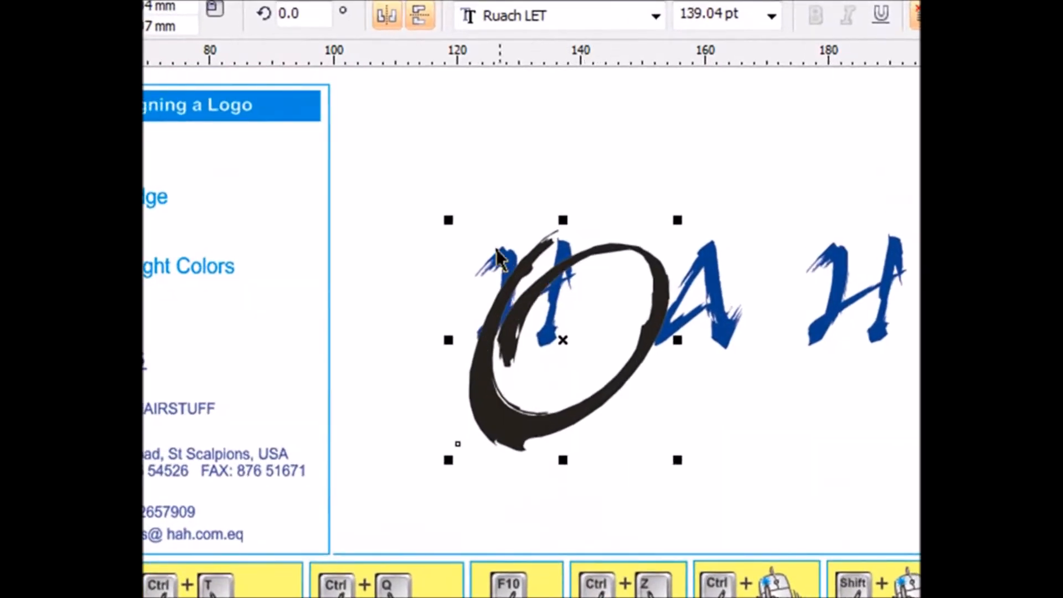
drag(449, 220, 417, 186)
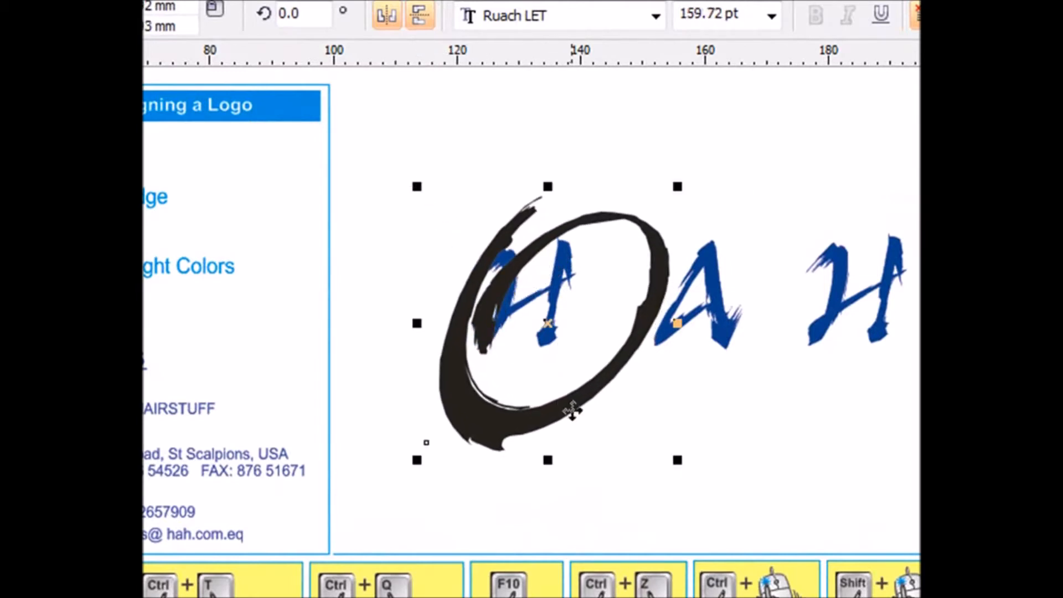
mouse_move(681, 188)
mouse_down()
mouse_move(638, 242)
mouse_move(641, 224)
mouse_move(688, 173)
mouse_up()
mouse_move(554, 175)
mouse_down()
mouse_move(556, 183)
mouse_move(553, 173)
mouse_up()
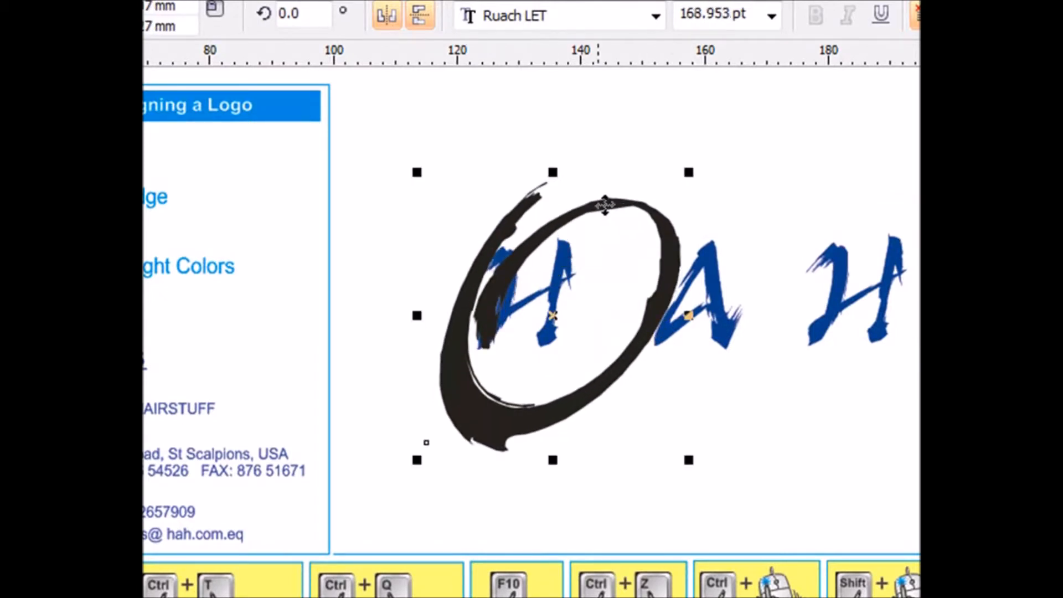
- Rotate the O to about 39° and move it so that it encircles the first H
click(671, 271)
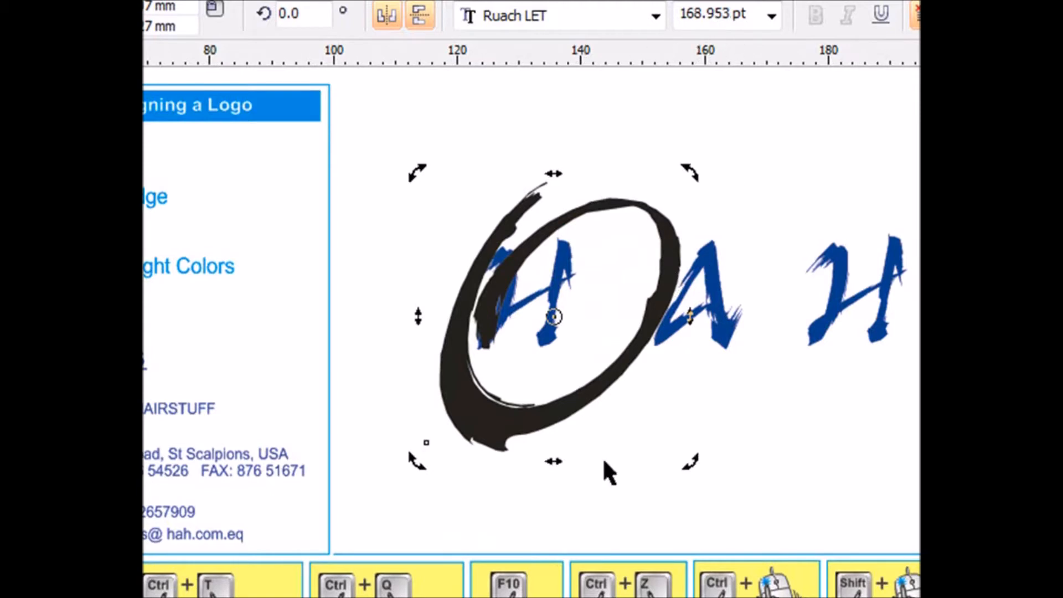
drag(691, 469, 748, 355)
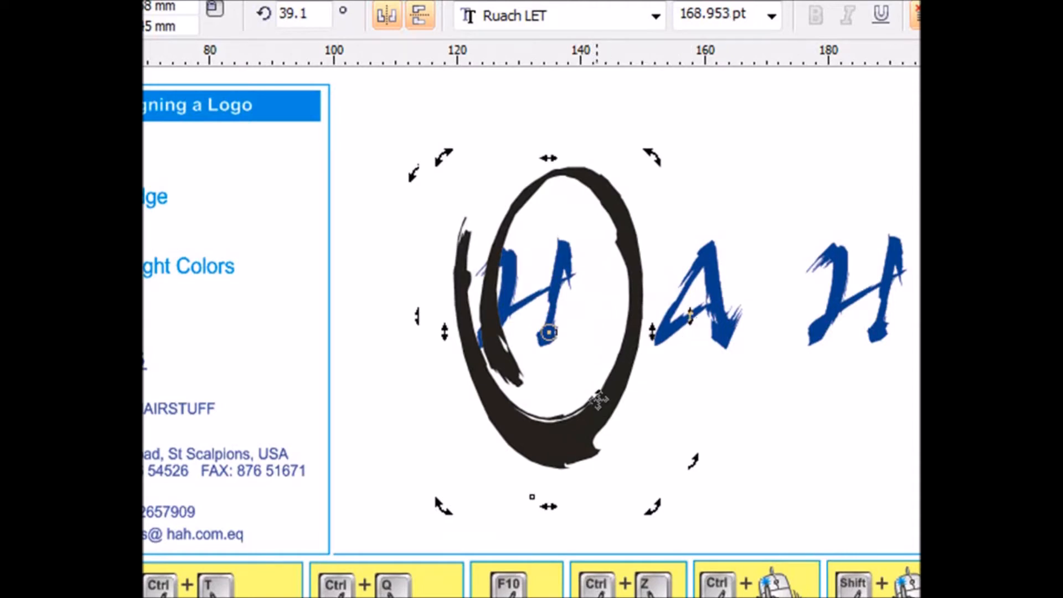
key(Escape)
drag(585, 410, 561, 412)
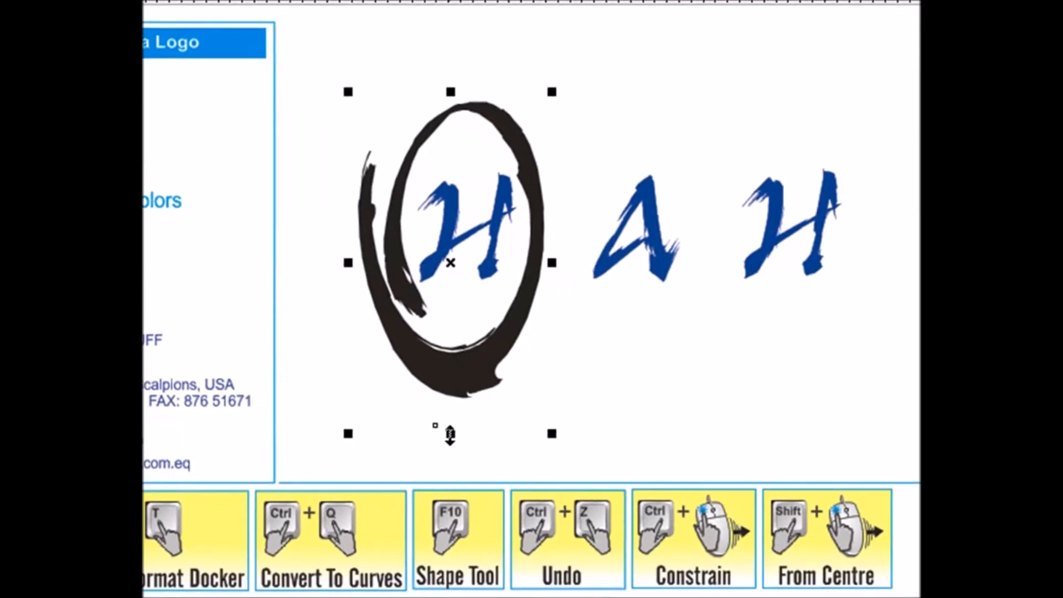
- Reshape the O into a nearly round ring of about 38.7 × 35.3 mm around the first H, rotated to about 299.6°
drag(450, 435, 516, 328)
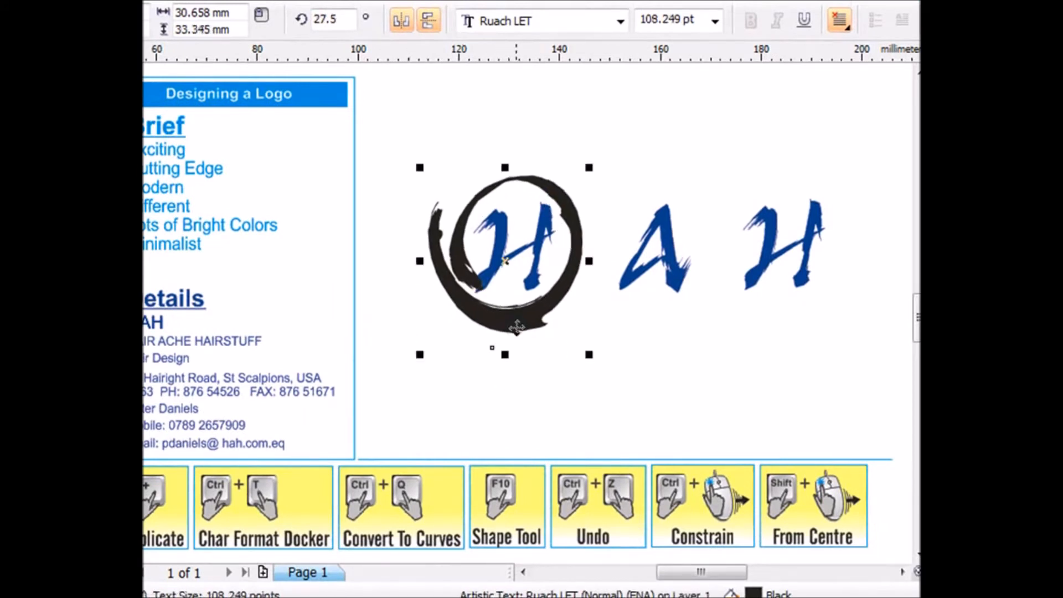
click(517, 328)
drag(593, 167, 599, 341)
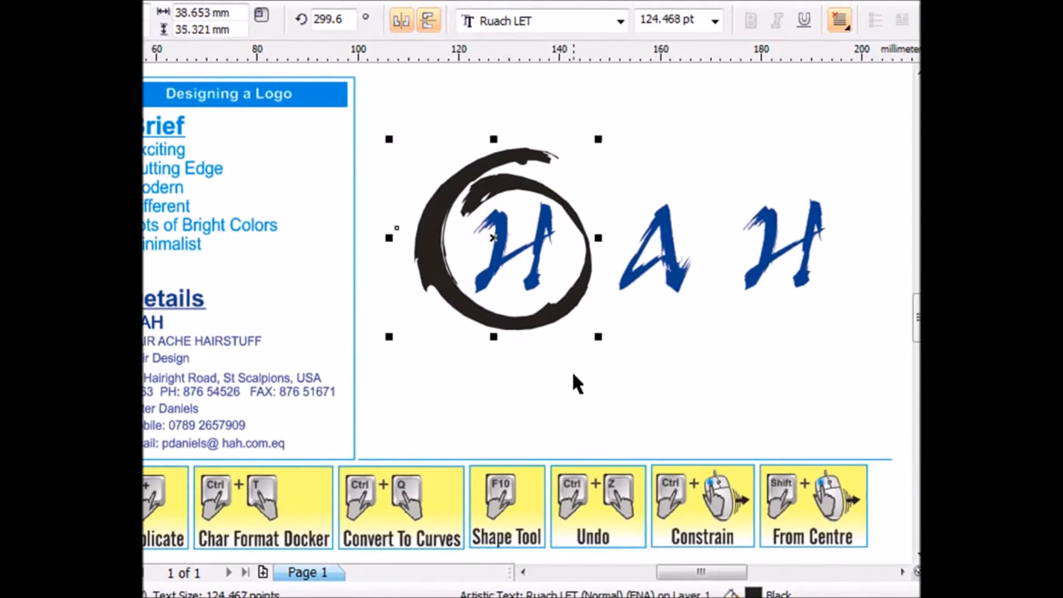
click(574, 375)
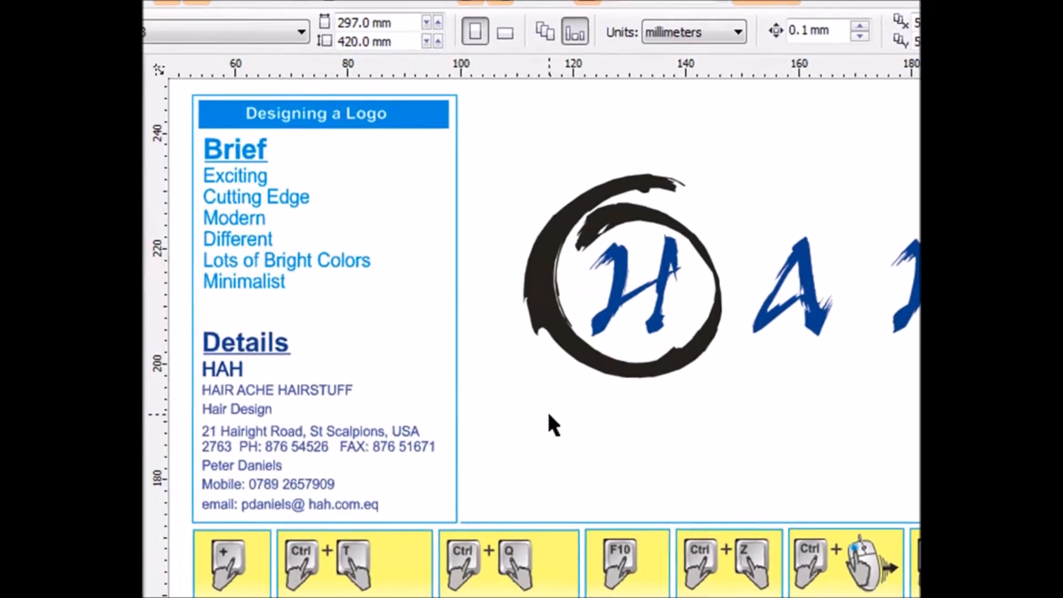
- Convert the O around the first H to curves
key(z)
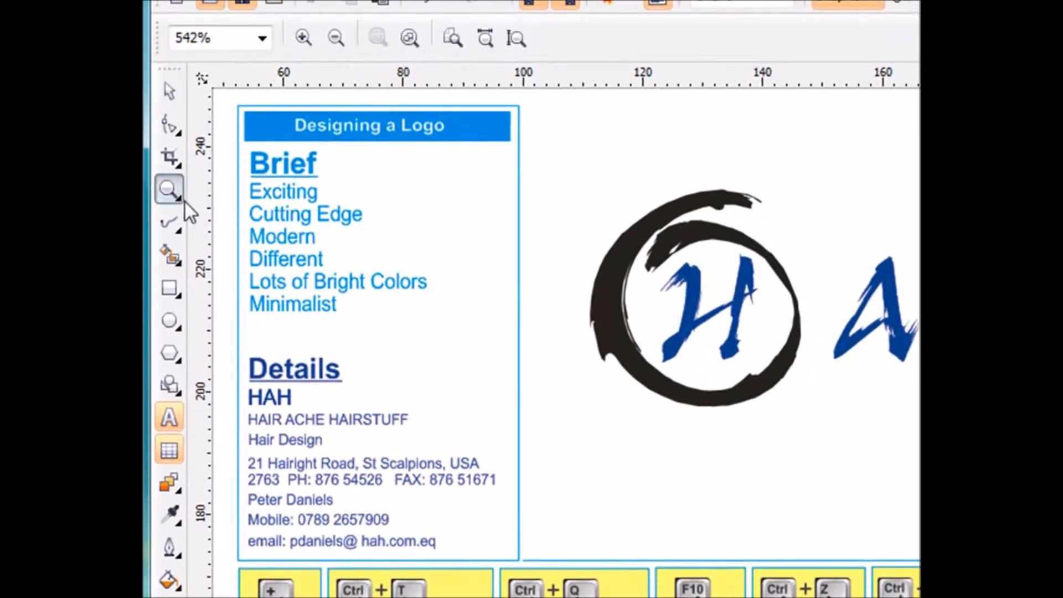
drag(571, 173, 812, 424)
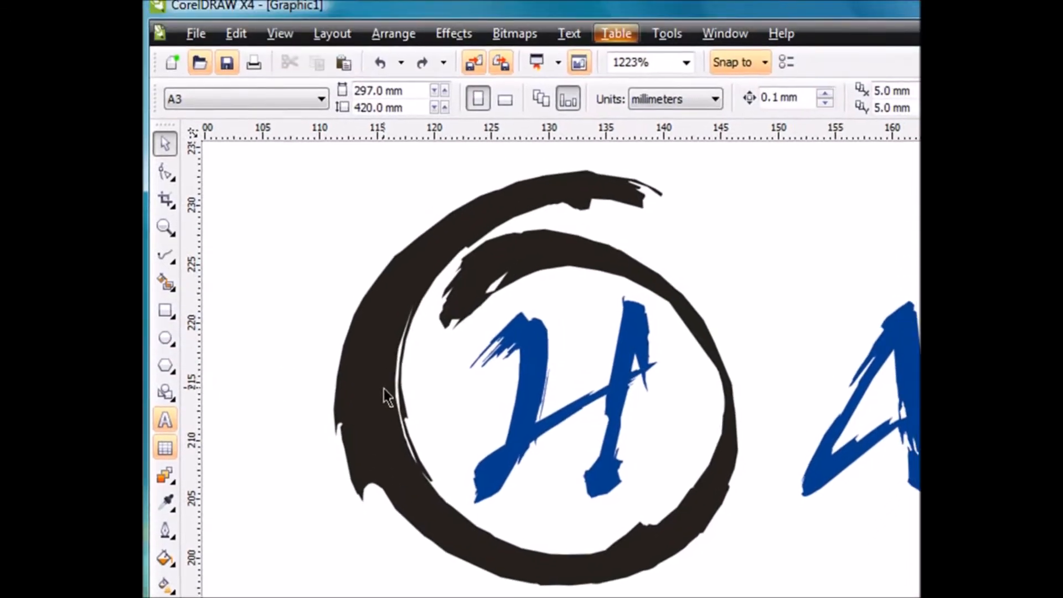
click(394, 281)
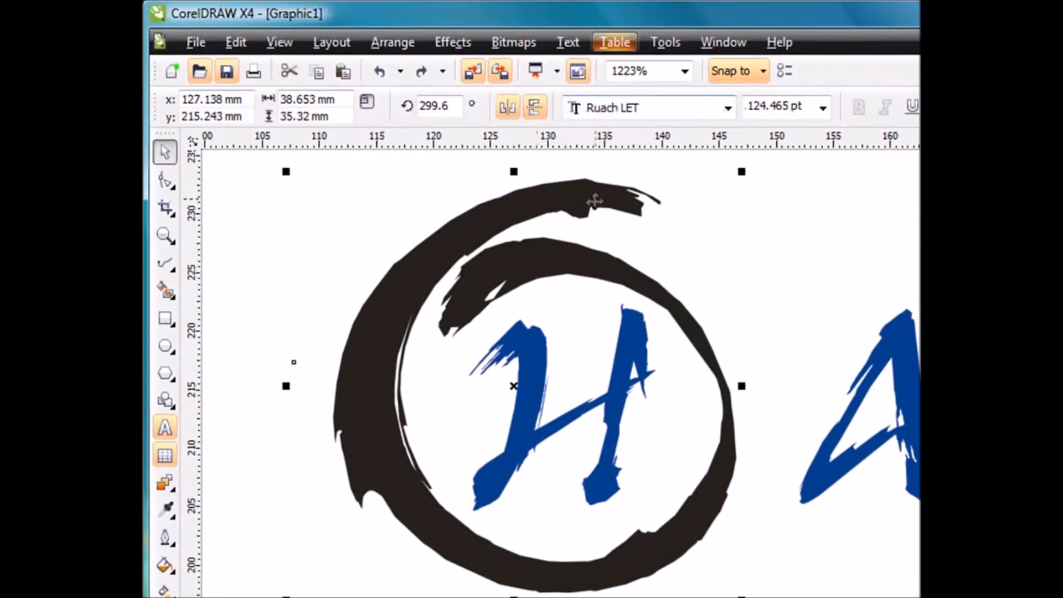
click(403, 44)
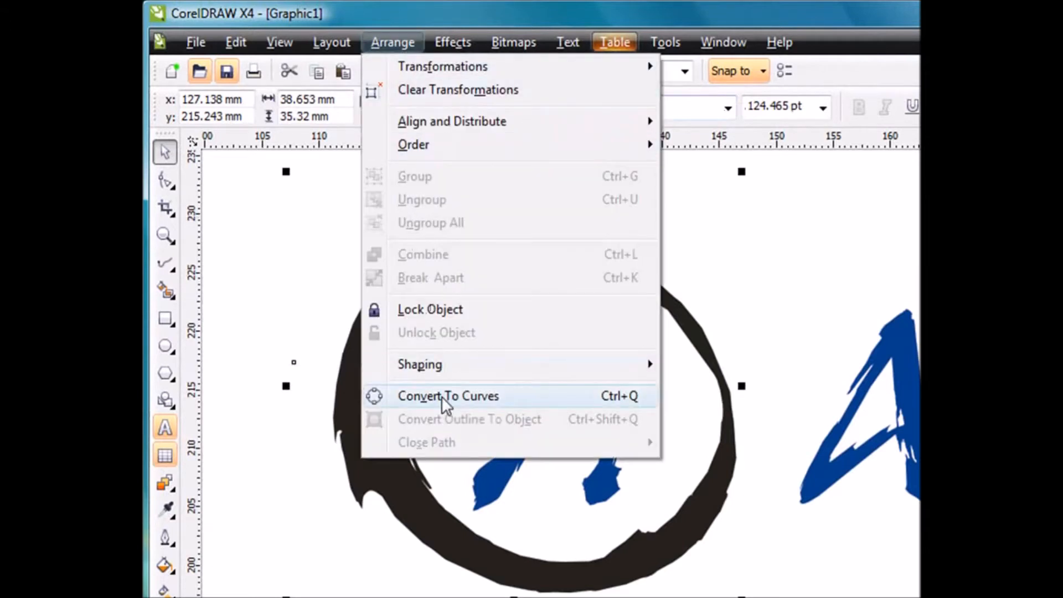
click(625, 398)
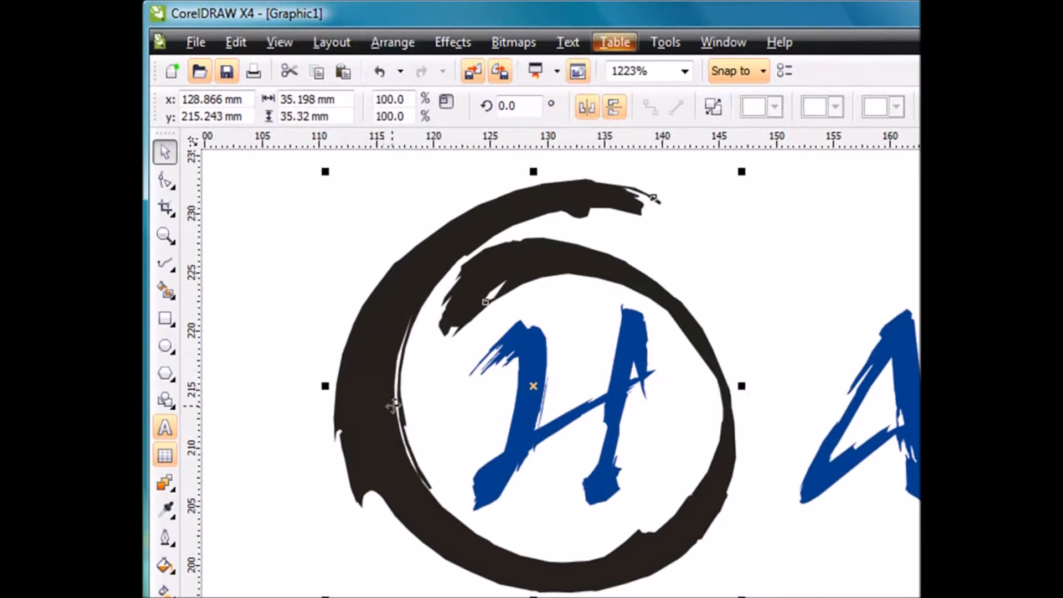
- Try pulling three nodes on the ring's upper-left outer edge outward with the Shape tool, and undo these moves
click(166, 185)
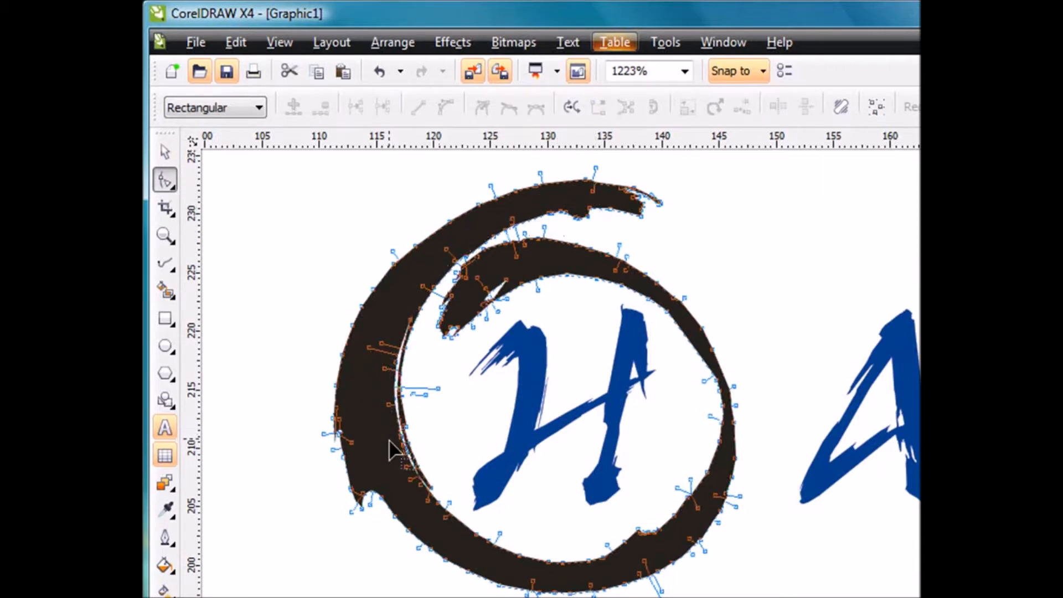
drag(375, 297, 336, 256)
drag(355, 326, 293, 315)
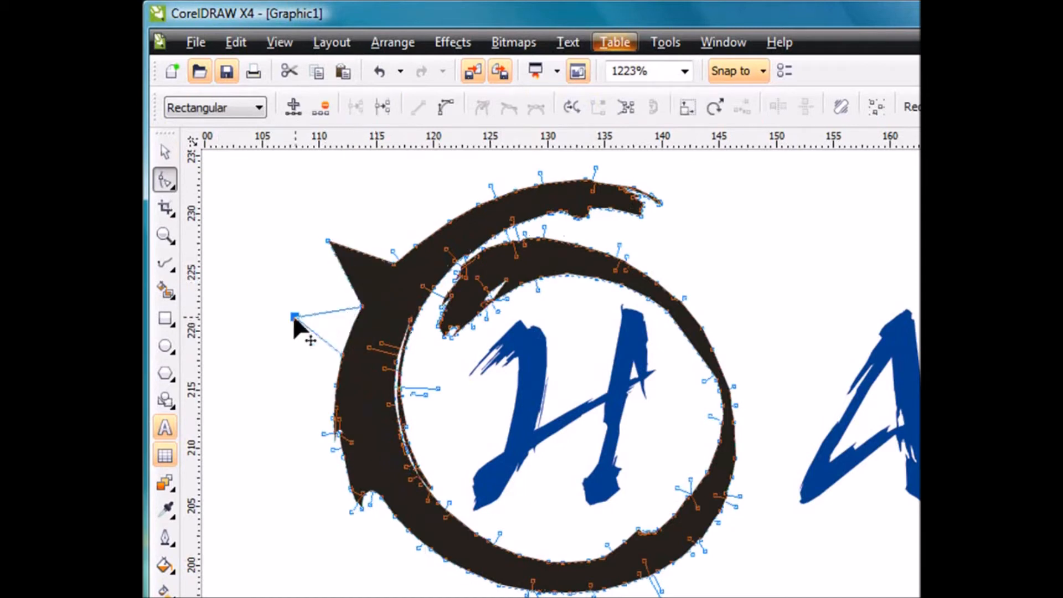
drag(362, 309, 309, 281)
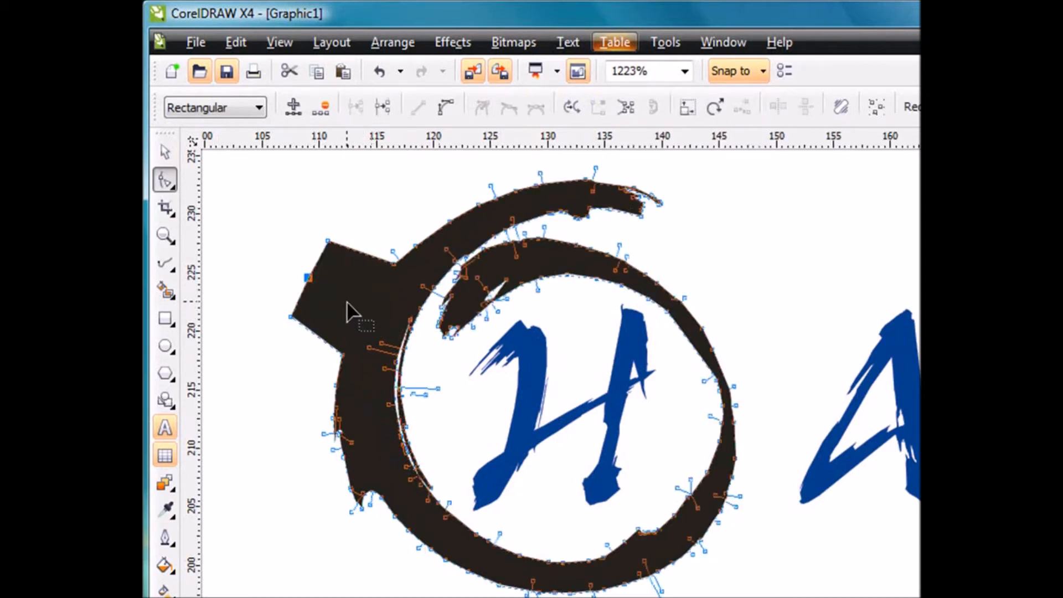
key(ctrl+z)
key(ctrl+z)
key(ctrl+z)
key(ctrl+z)
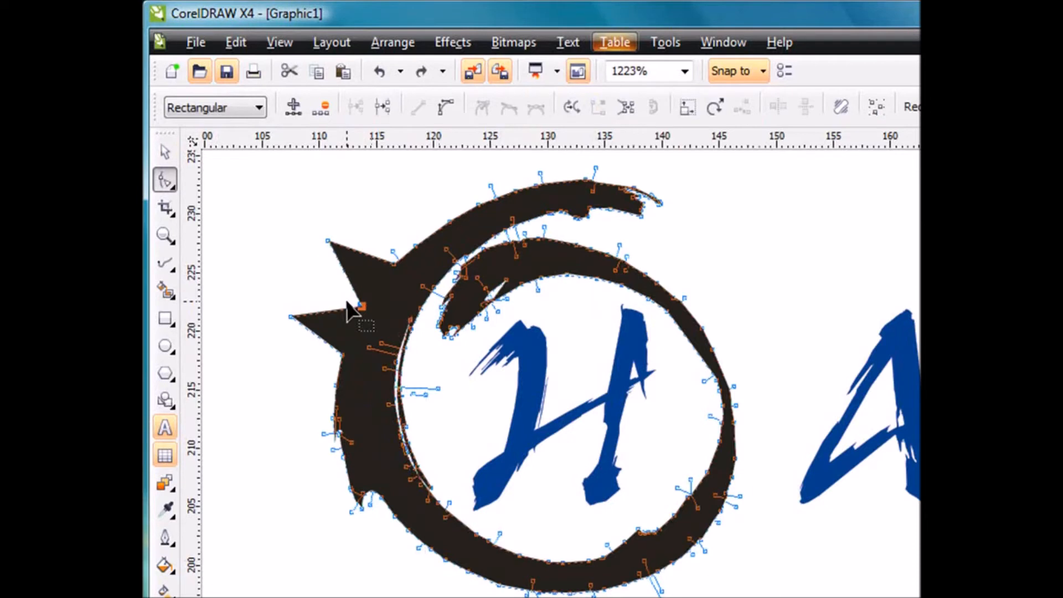
- Try moving a single node on the upper outer edge of the ring outward, and undo the move
click(436, 232)
drag(436, 232, 415, 212)
key(ctrl+z)
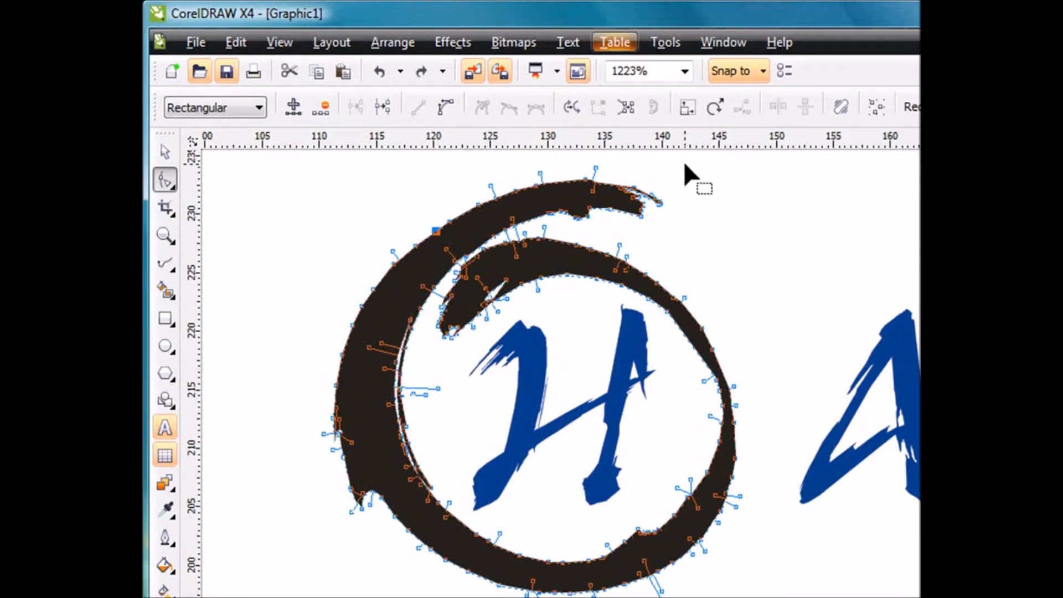
- Delete the nodes of the frayed upper end of the ring's outer stroke and pull the remaining tip back toward the inner stroke
mouse_move(685, 164)
mouse_down()
mouse_move(627, 223)
mouse_move(480, 233)
mouse_up()
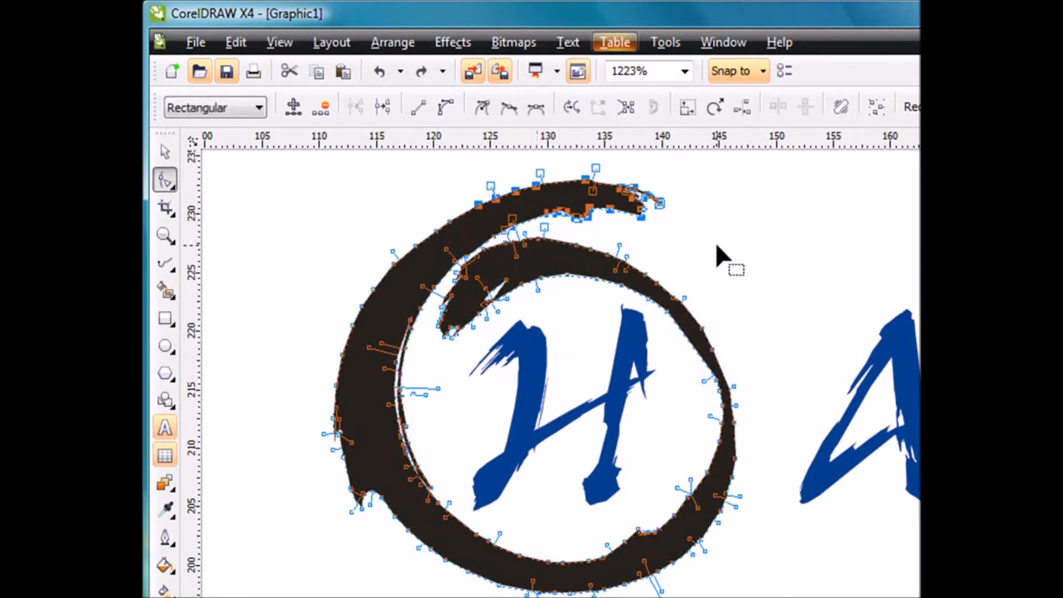
key(Delete)
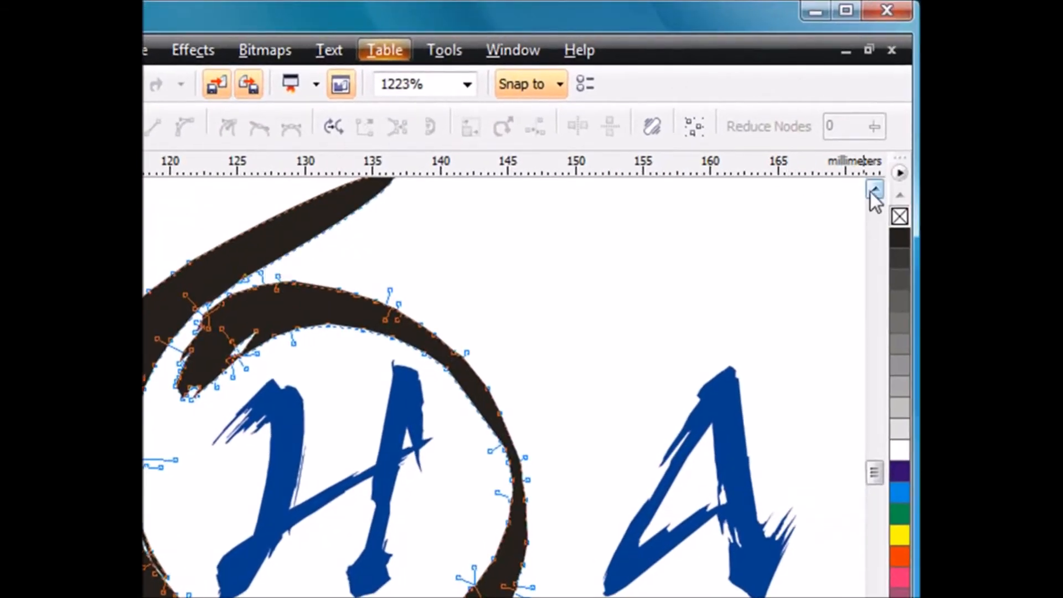
click(874, 191)
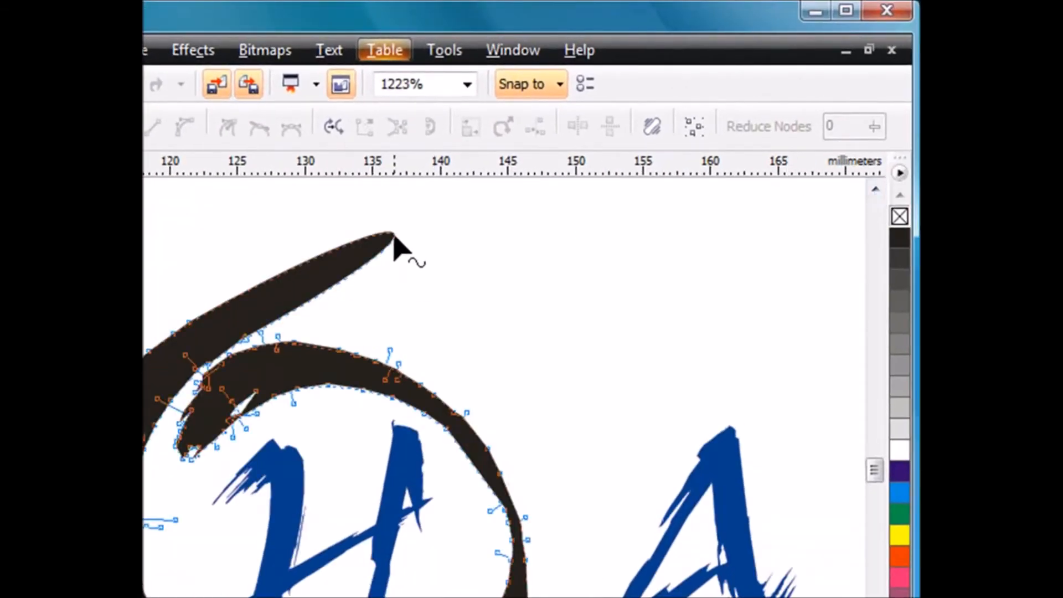
mouse_move(396, 242)
mouse_down()
mouse_move(250, 313)
mouse_move(274, 320)
mouse_up()
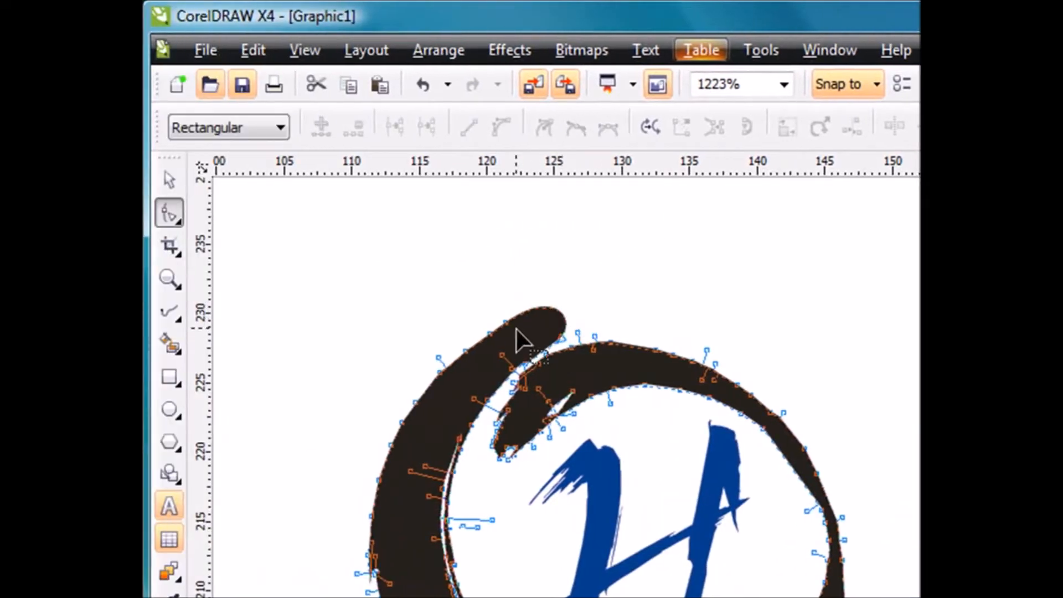
- Remove surplus nodes from the shortened outer stroke and reshape its end into a tapered tip beside the inner brush end
mouse_move(518, 339)
mouse_down()
mouse_move(467, 361)
mouse_move(484, 373)
mouse_up()
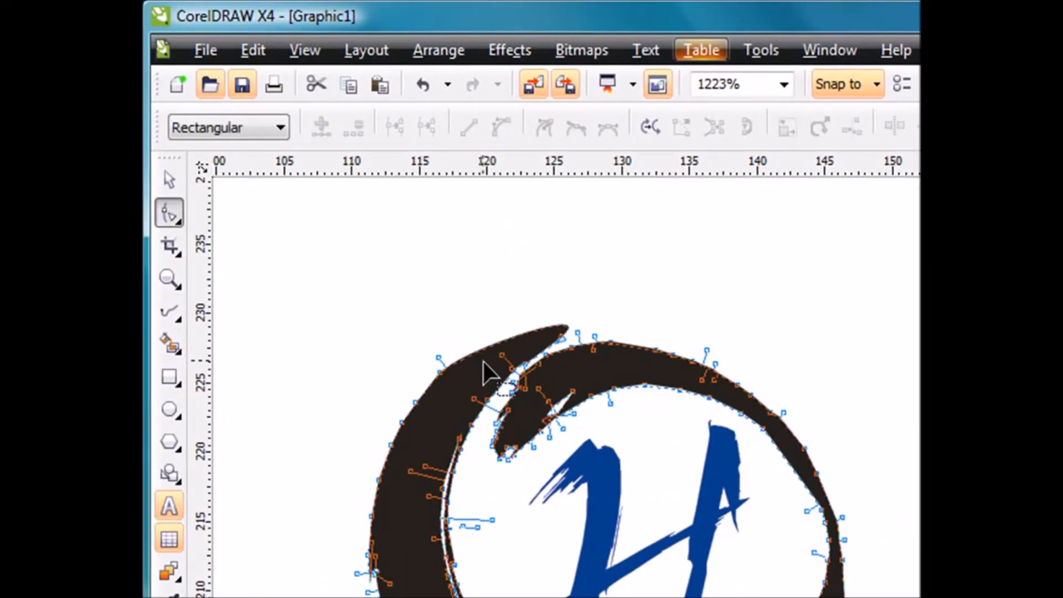
double_click(441, 374)
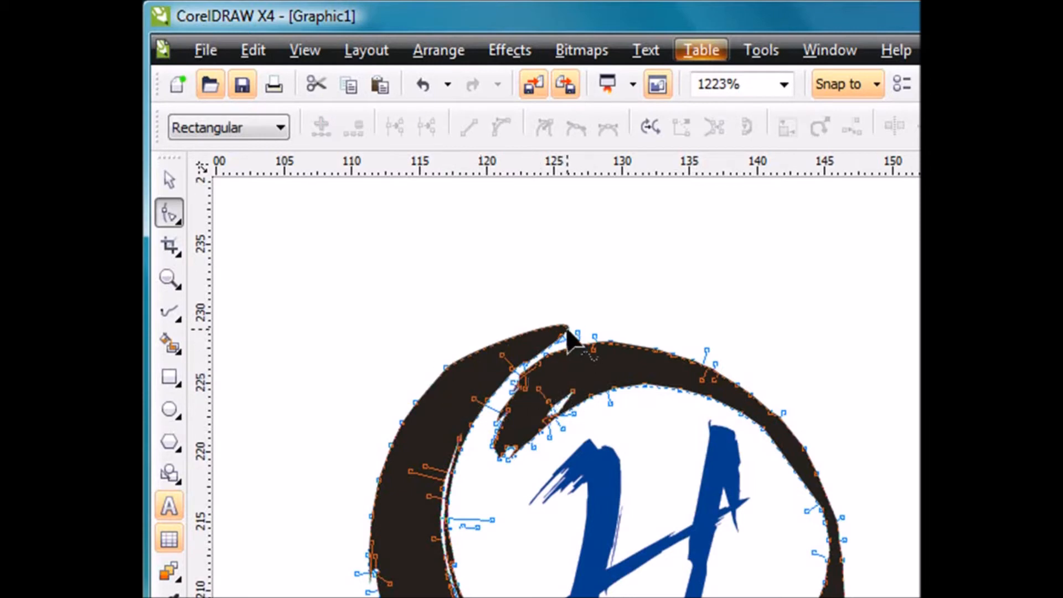
drag(487, 326, 542, 381)
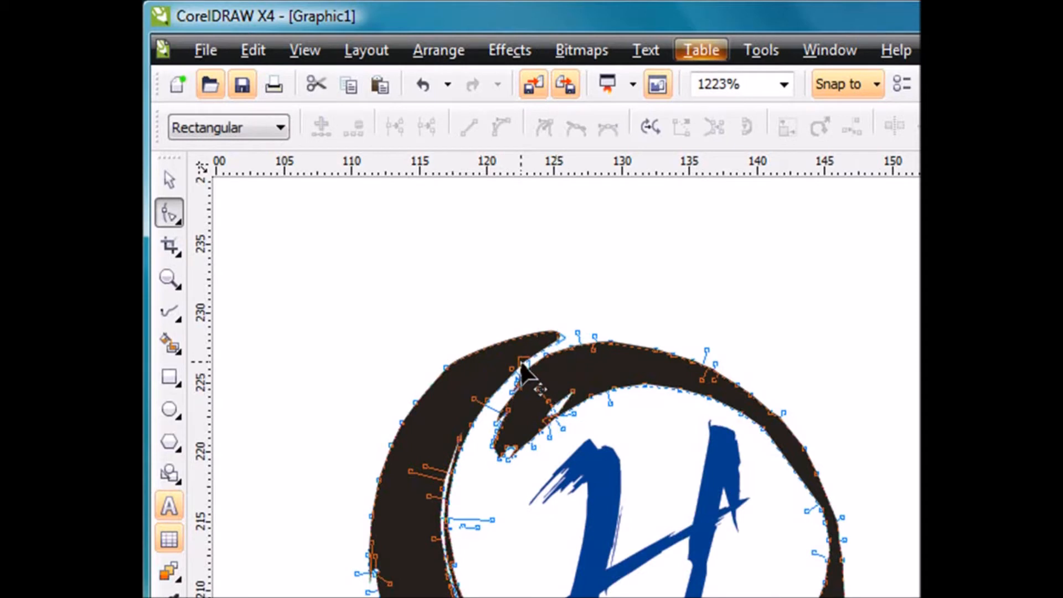
drag(559, 336, 512, 368)
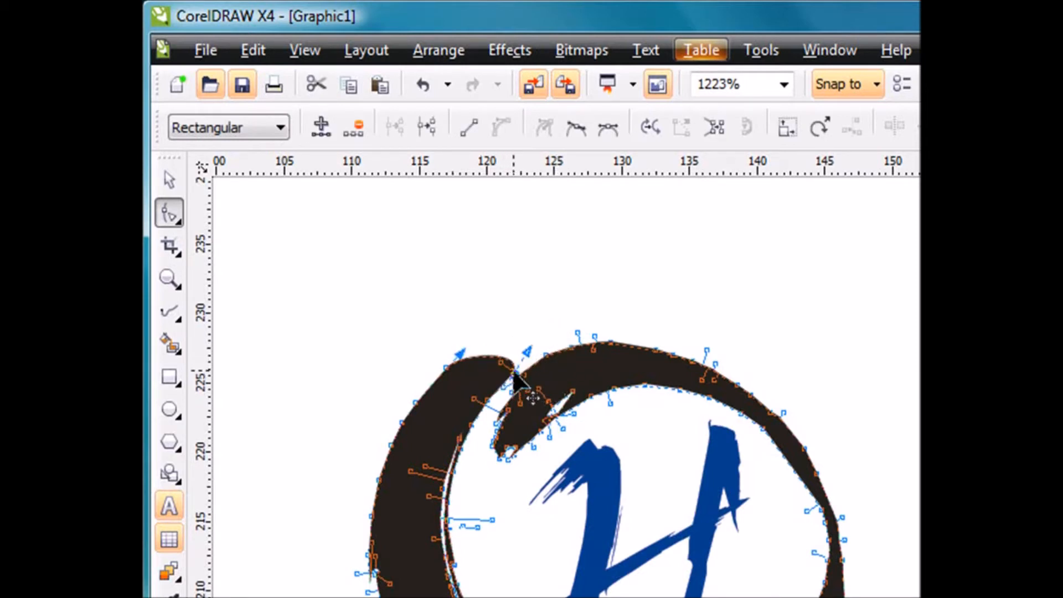
click(446, 367)
click(511, 302)
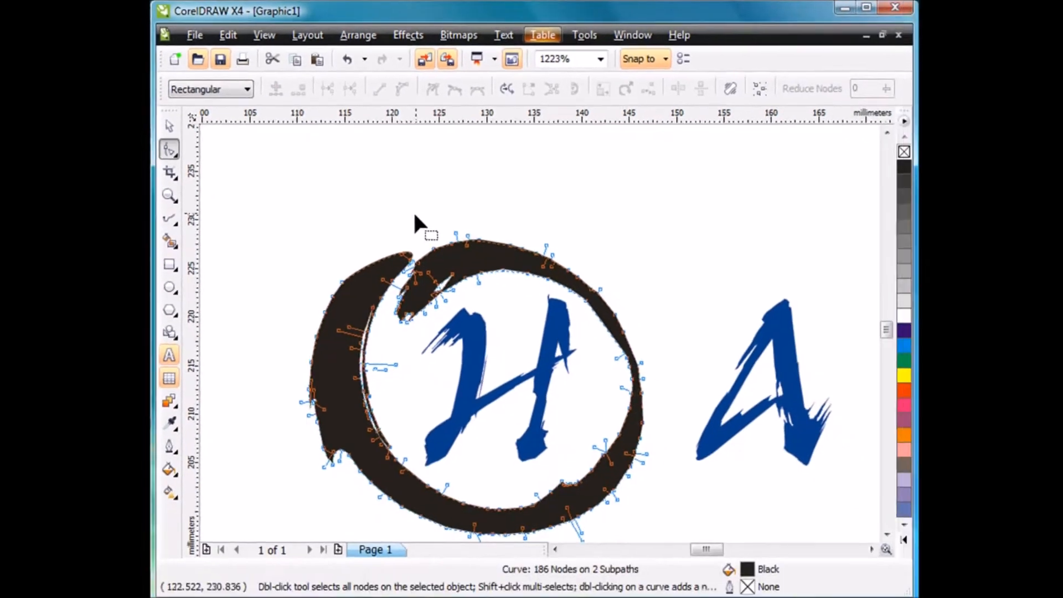
- Move the outer nodes along the ring's left side inward to thin the heavy stroke, making the ring about 33.0 × 30.3 mm
click(880, 531)
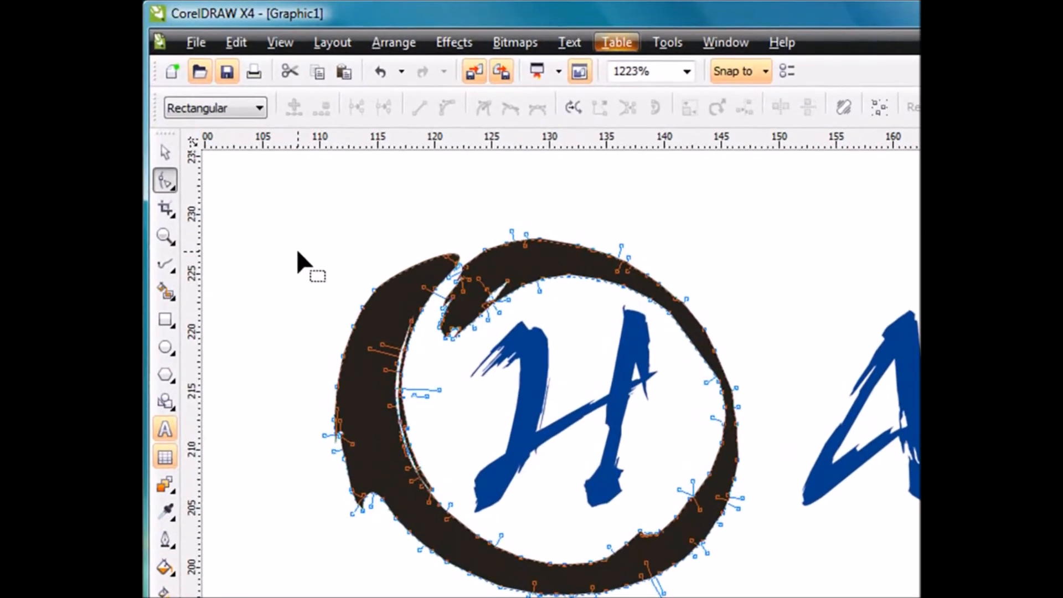
drag(332, 475, 391, 528)
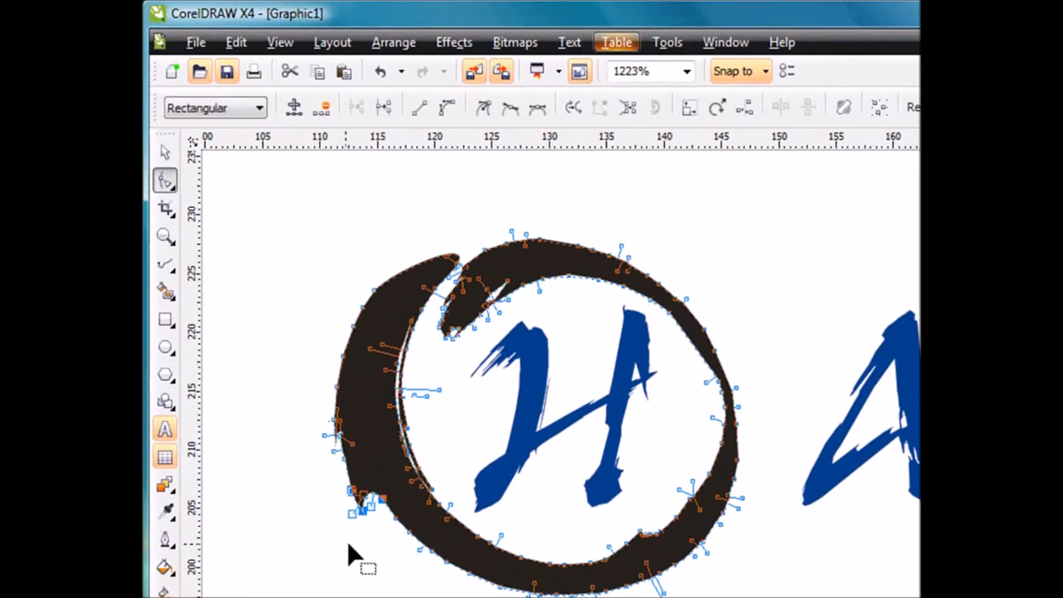
drag(299, 326, 357, 504)
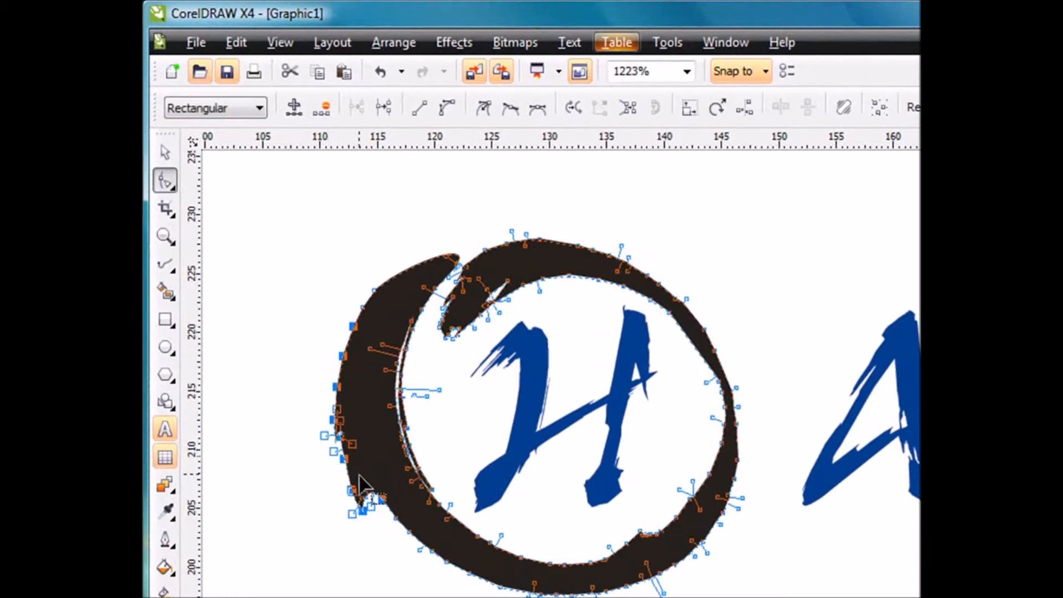
shift+click(363, 308)
drag(335, 387, 366, 387)
click(164, 150)
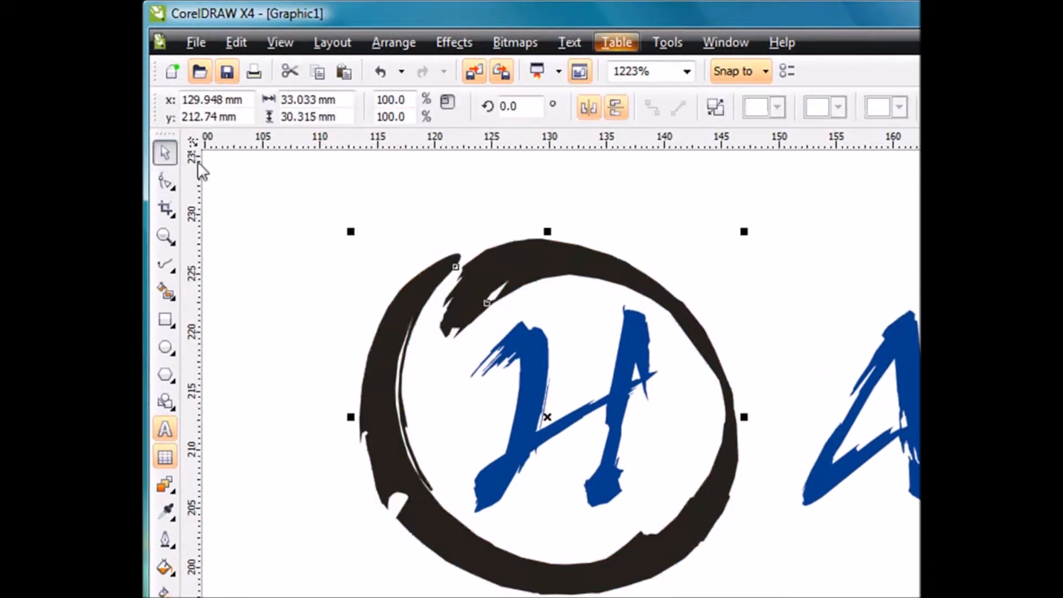
click(268, 187)
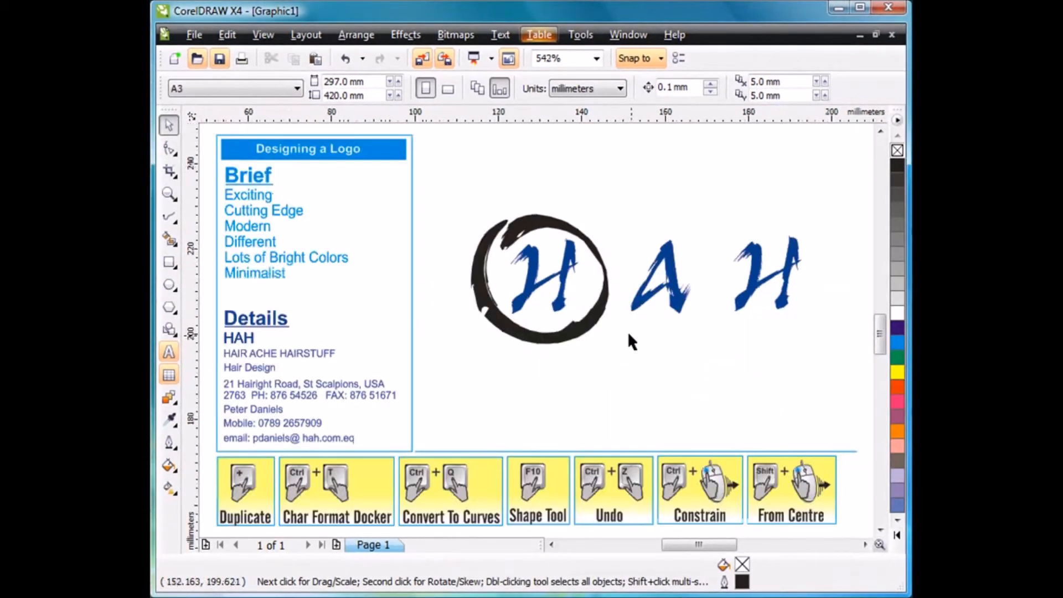
- Move the first H with its ring about 9.5 mm to the left and the last H about 7 mm to the right
drag(629, 201, 454, 368)
drag(564, 345, 524, 346)
drag(756, 302, 786, 302)
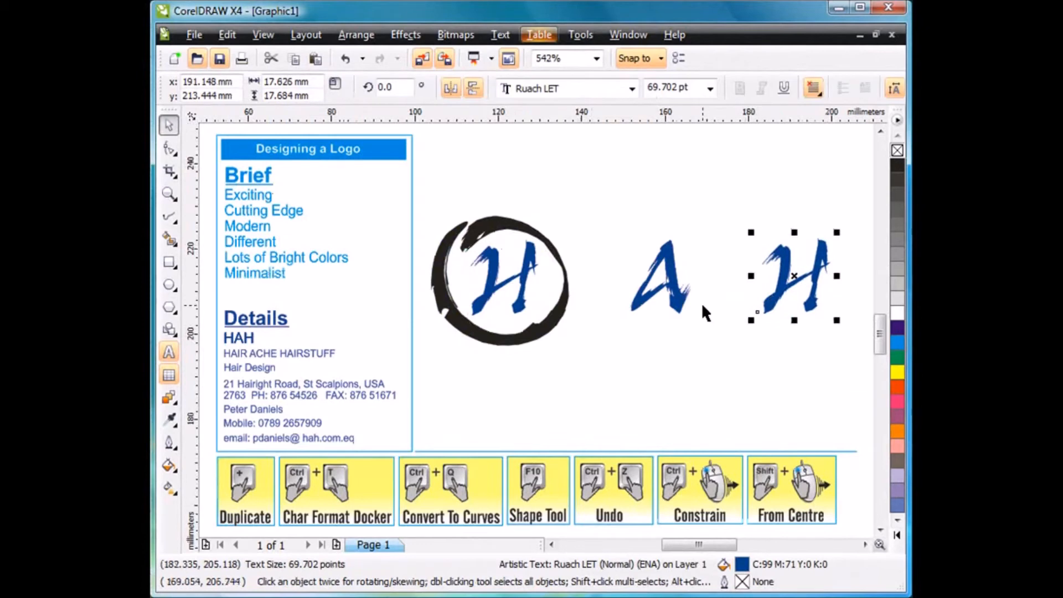
click(631, 363)
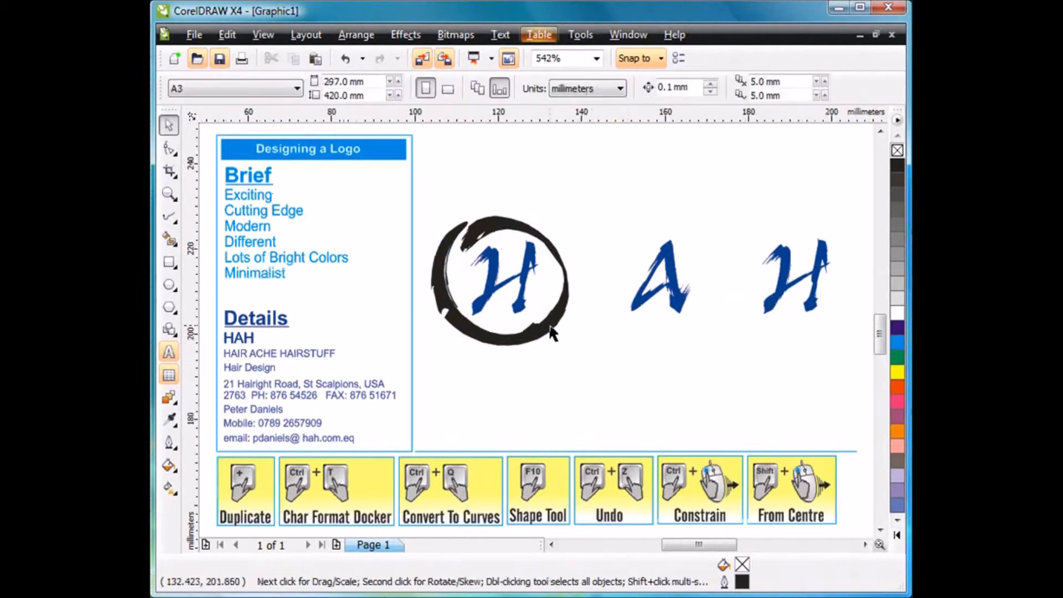
- Duplicate the ring around the last H, mirror the copy vertically and horizontally, and centre it on the letter
click(553, 334)
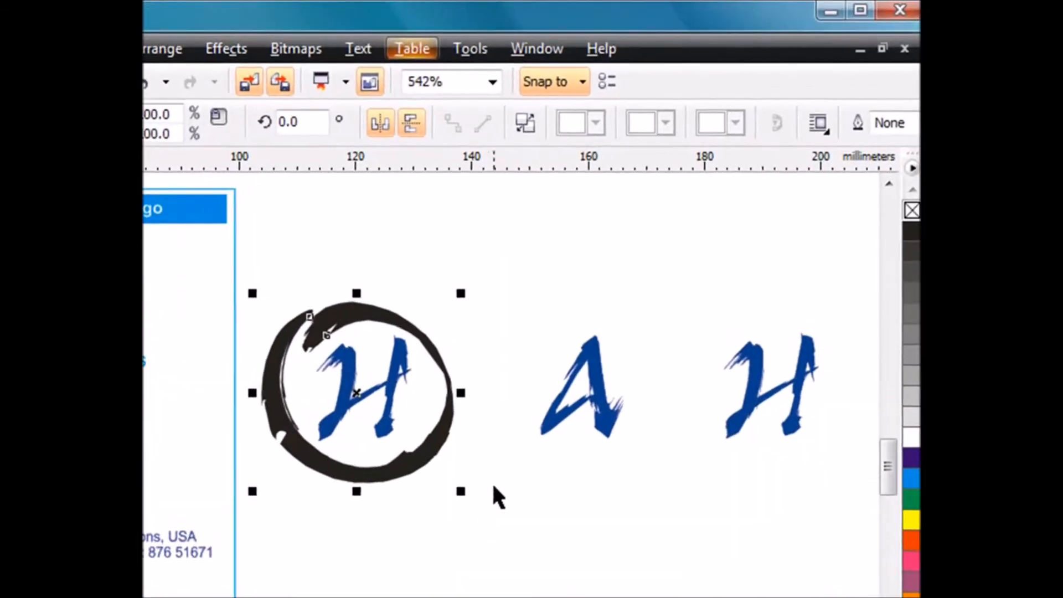
drag(356, 391, 759, 391)
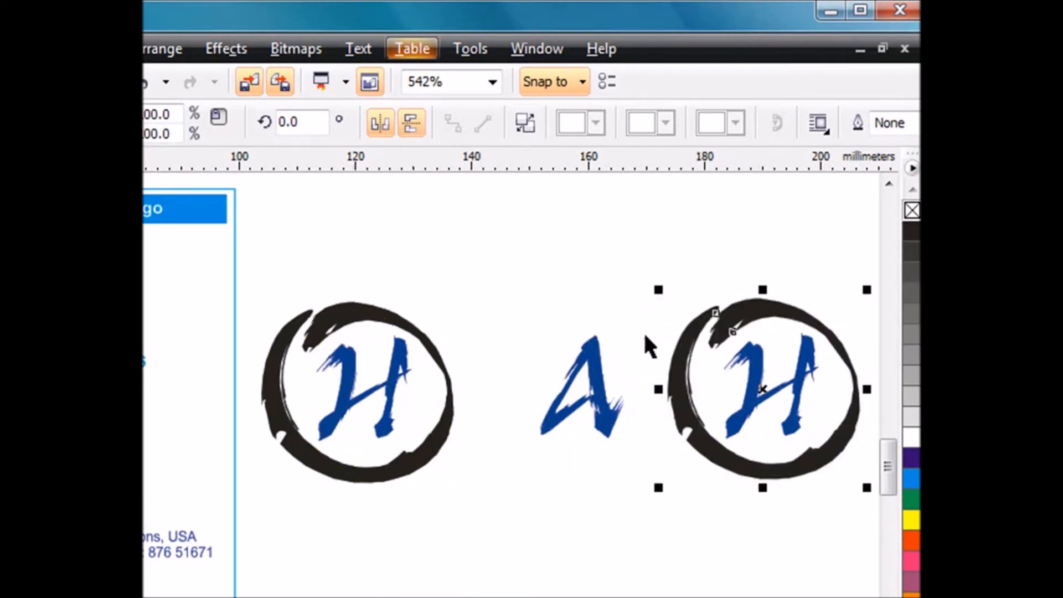
click(413, 124)
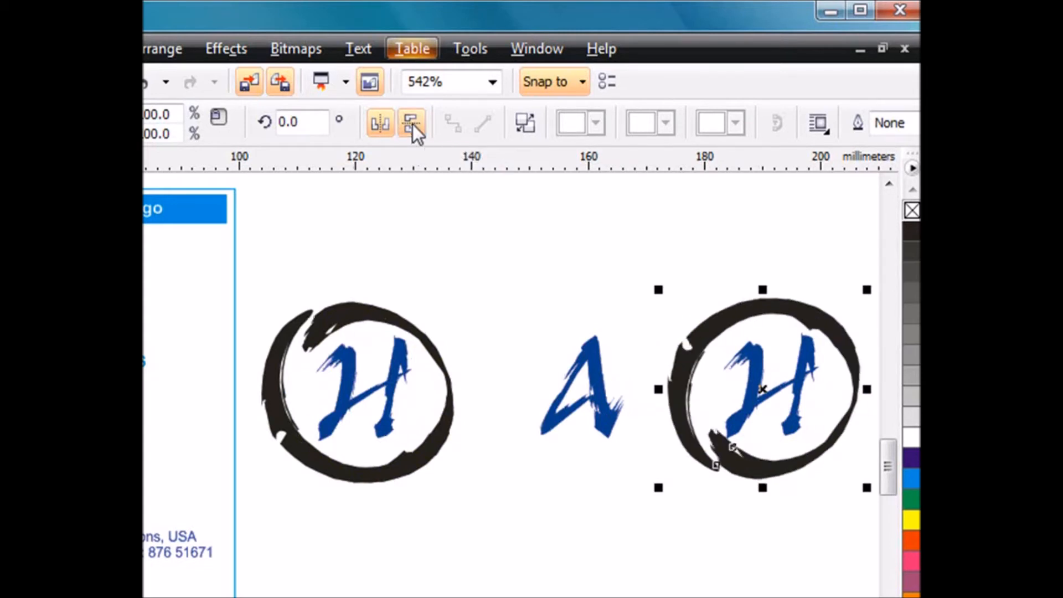
click(379, 123)
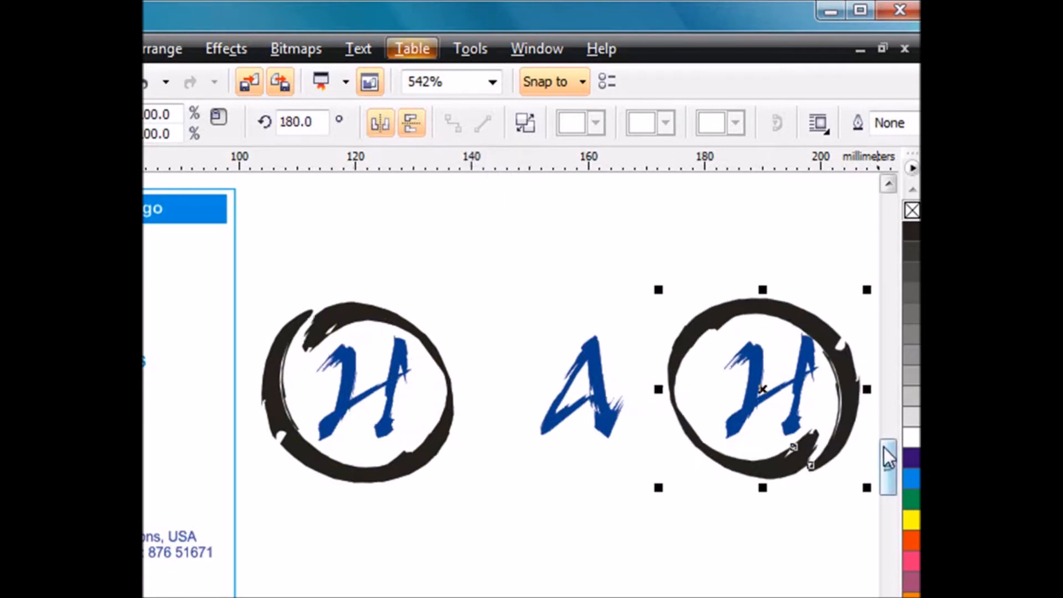
drag(780, 478, 800, 484)
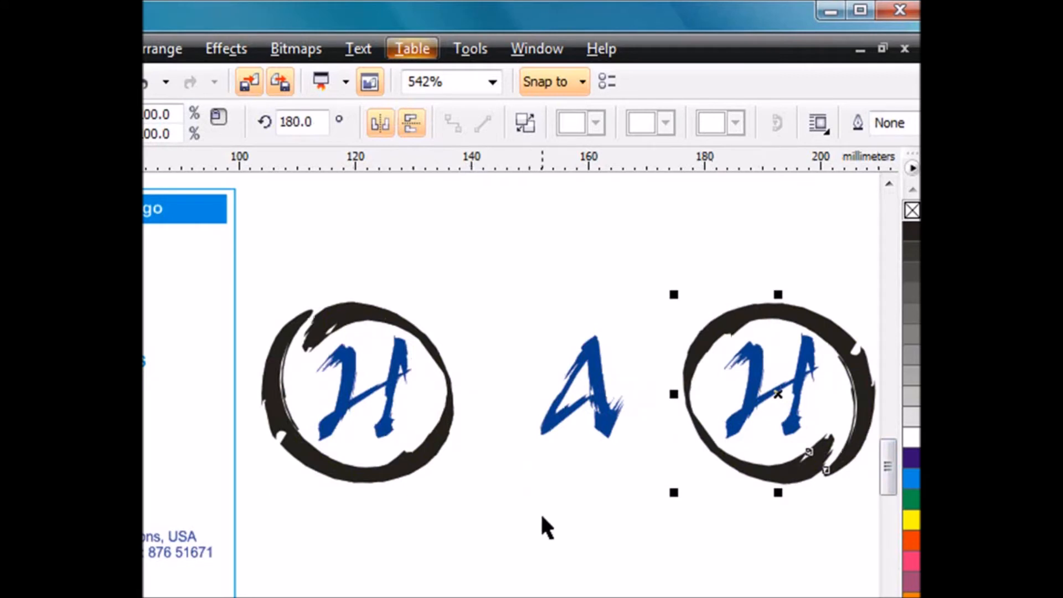
- Duplicate the first ring around the A, rotate the copy so its gap sits at the lower left, and recentre it
click(433, 465)
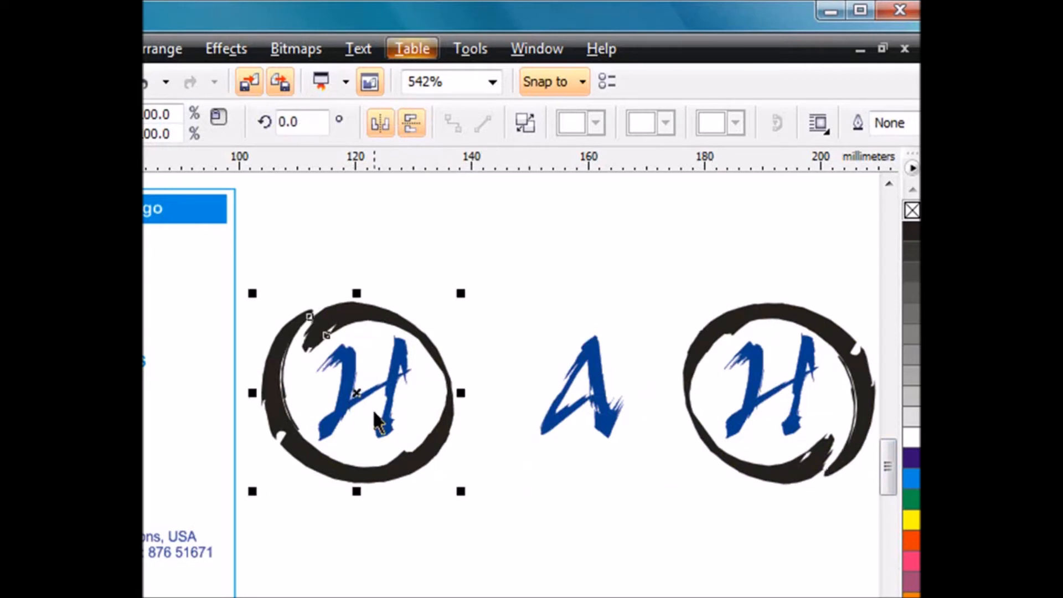
mouse_move(356, 394)
mouse_down()
mouse_move(501, 406)
mouse_move(574, 398)
mouse_up()
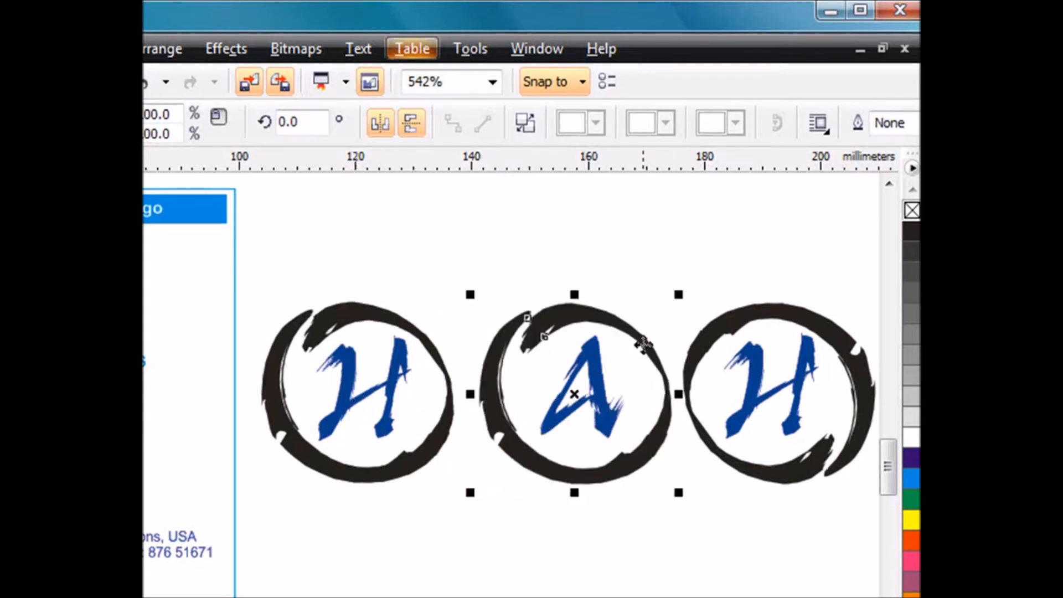
click(643, 344)
drag(683, 298, 524, 272)
drag(580, 490, 589, 496)
click(678, 557)
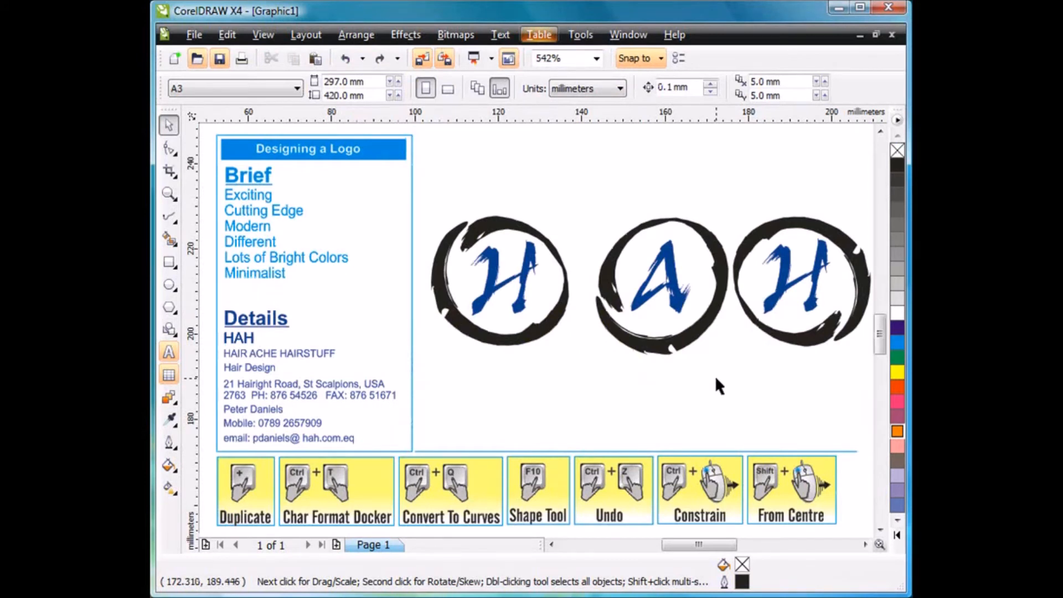
- Nudge the two H letters and the A slightly so that each is centred inside its ring
click(771, 304)
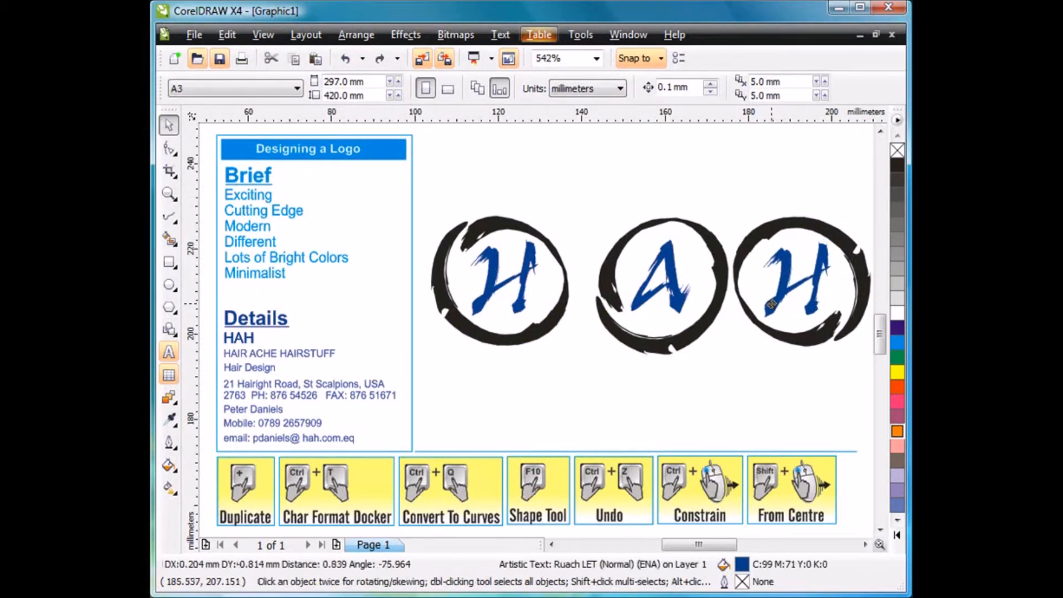
drag(682, 301, 684, 302)
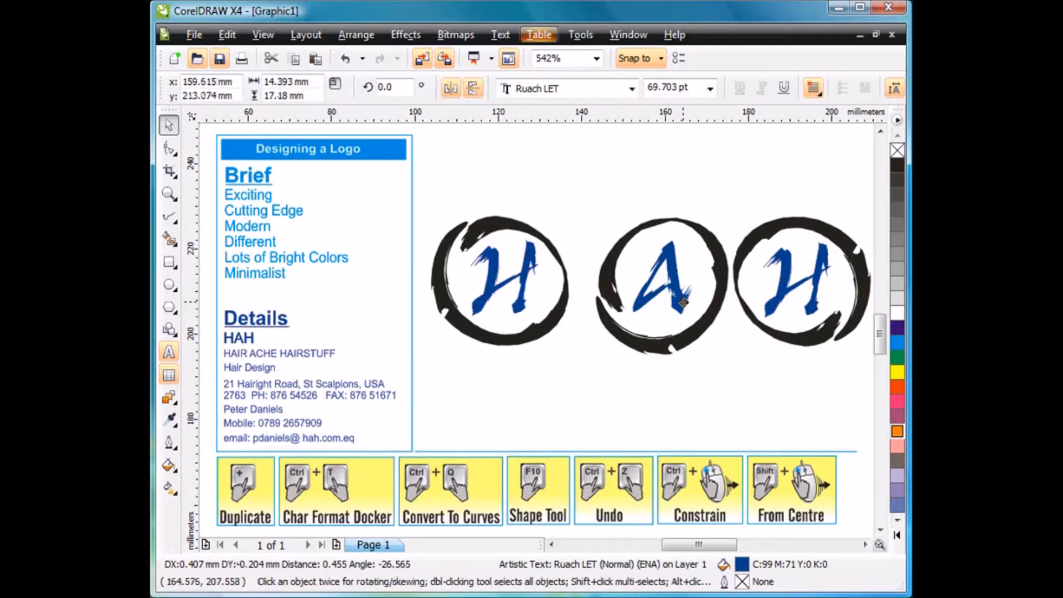
drag(522, 308, 520, 309)
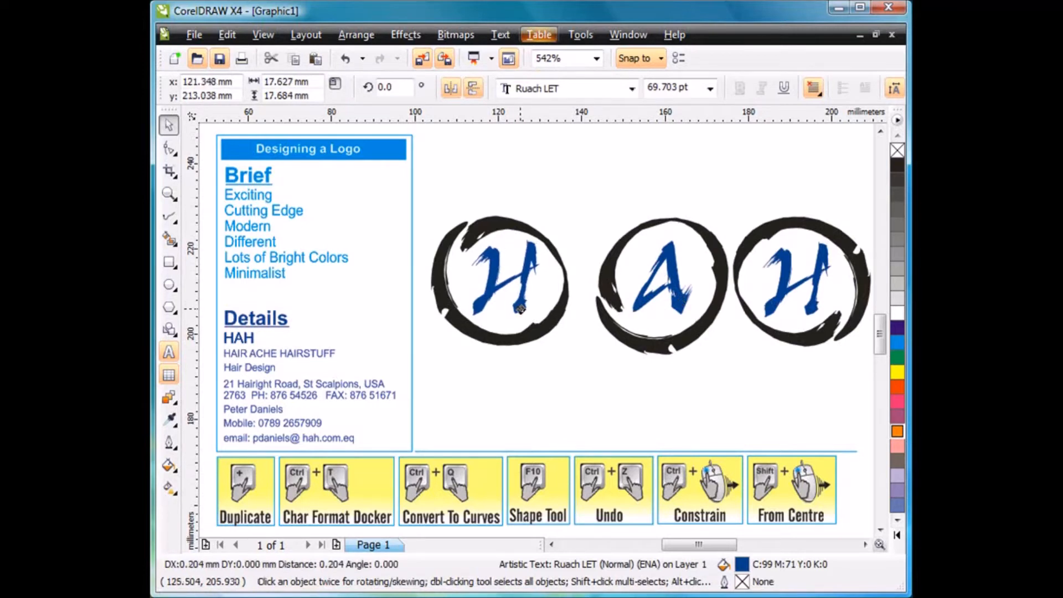
click(595, 399)
- Combine the first H and its ring into a single curve object
drag(597, 174, 422, 387)
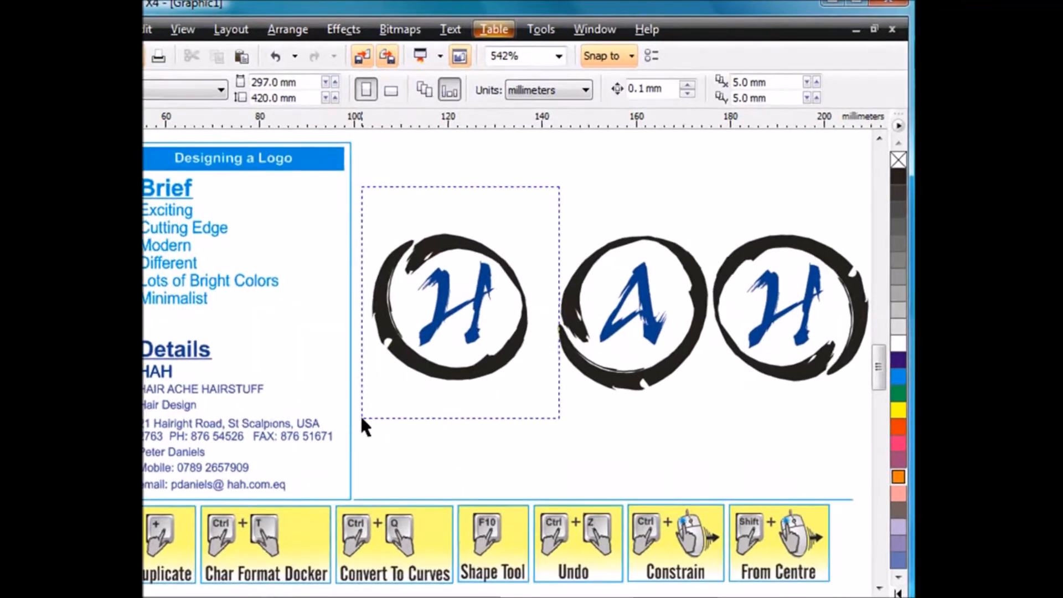
drag(361, 419, 361, 419)
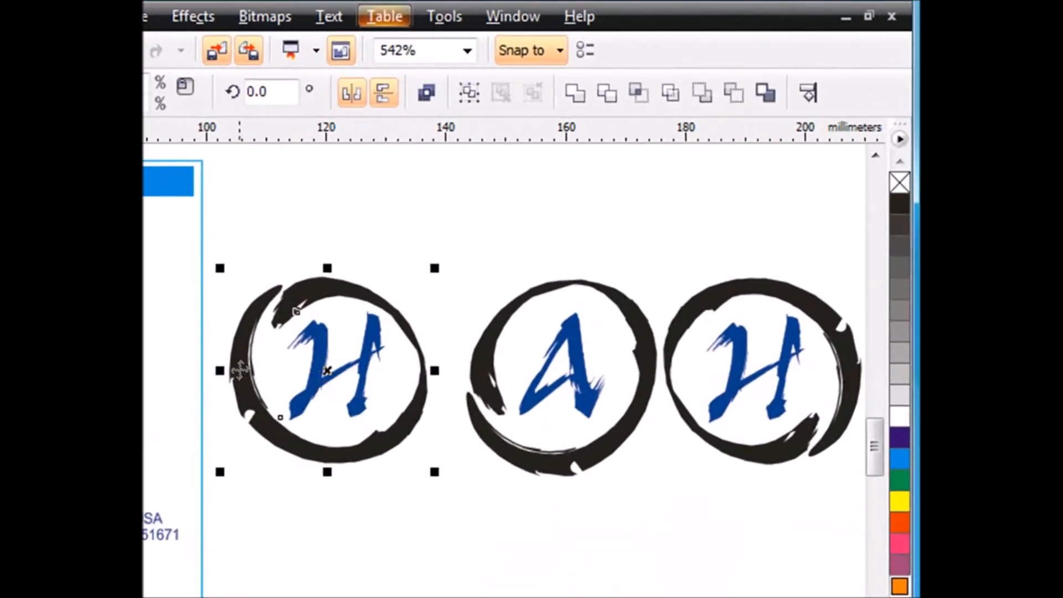
click(425, 95)
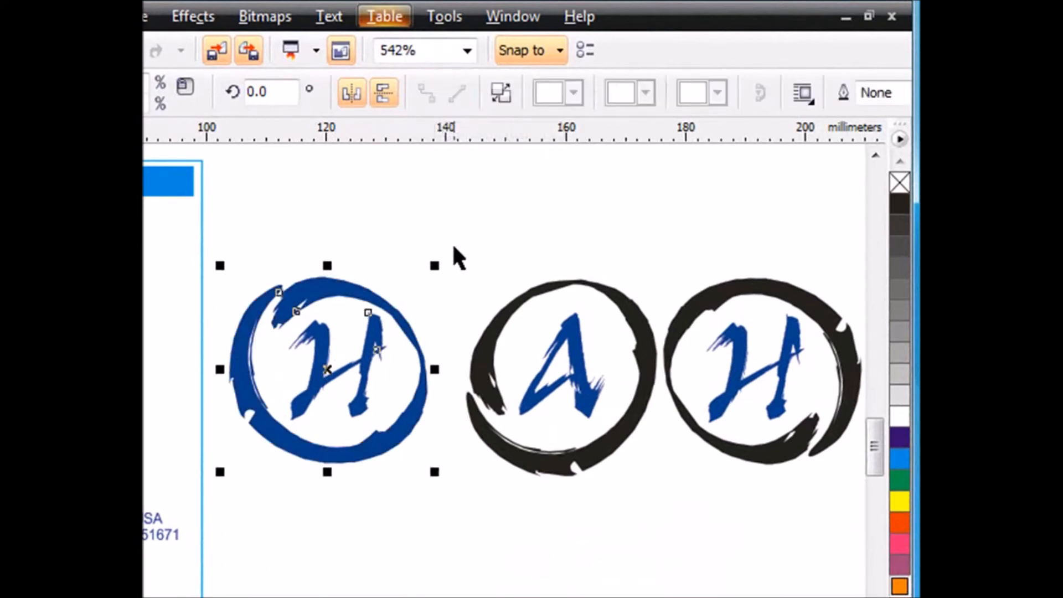
- Combine the A and the last H each with its ring into single curves, and move both closer to the first H
drag(436, 241, 674, 544)
click(427, 92)
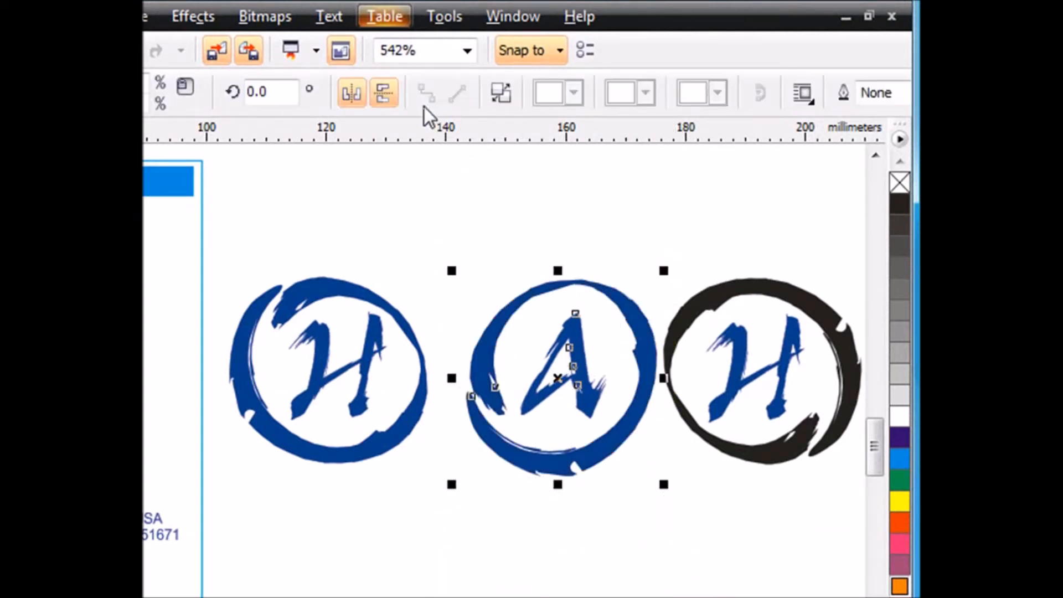
click(706, 510)
drag(671, 327, 866, 503)
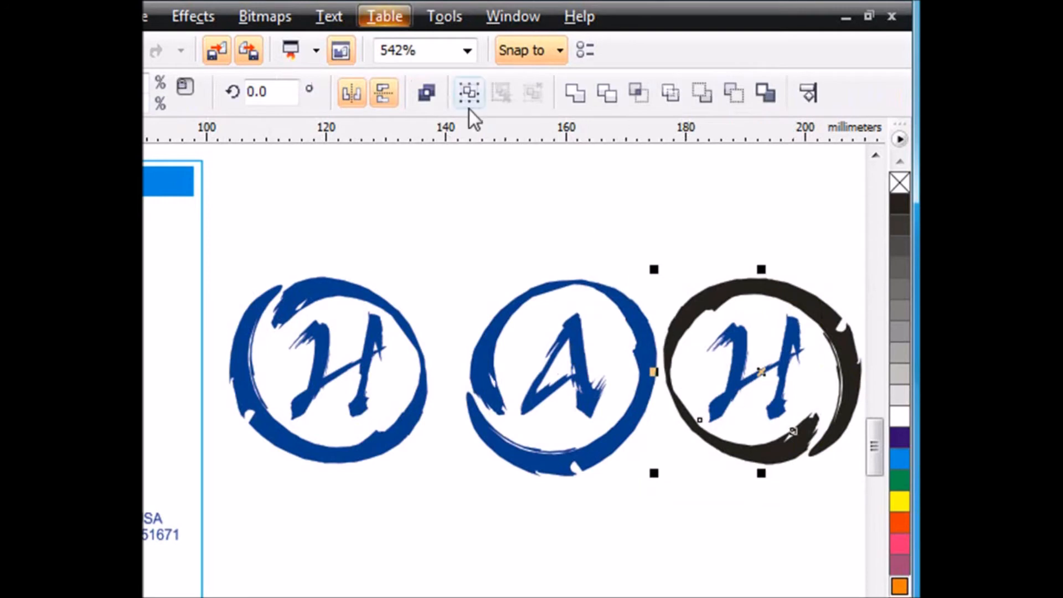
click(427, 91)
drag(553, 470, 536, 463)
drag(755, 463, 743, 456)
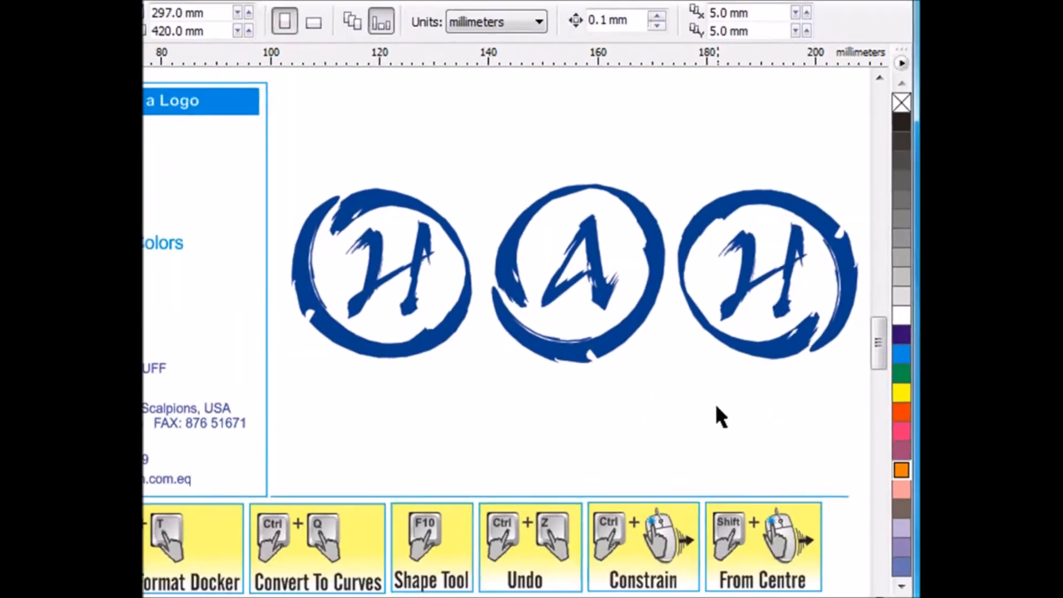
- Fill the first H and its ring with a reddish purple
click(465, 279)
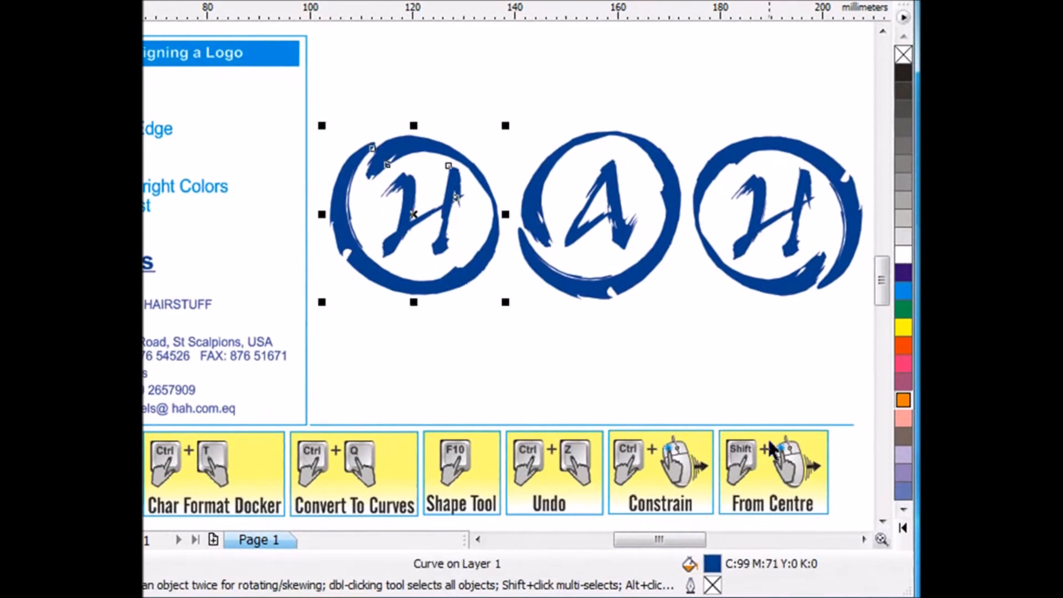
click(904, 529)
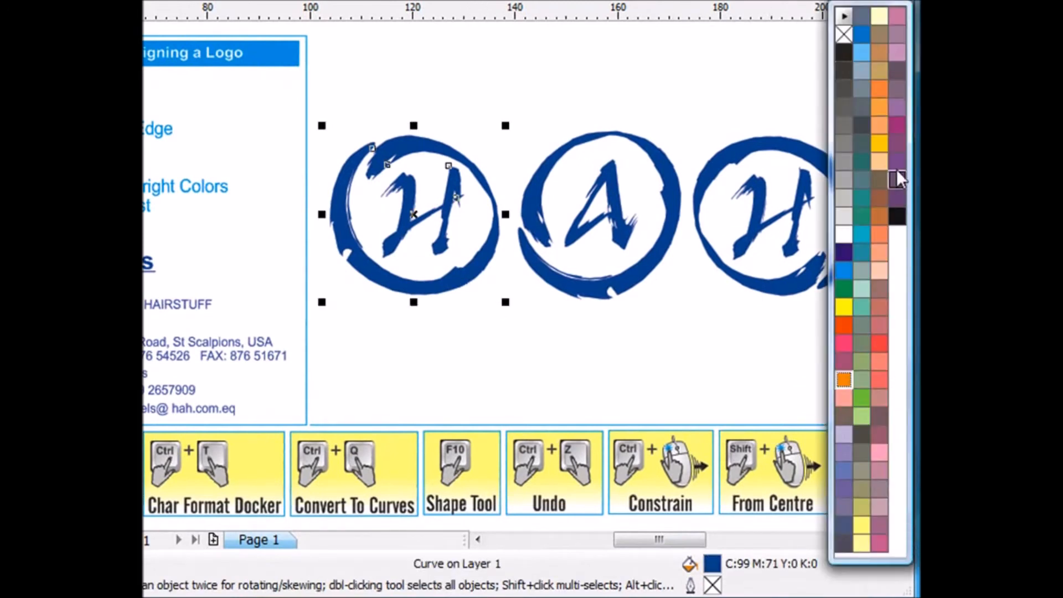
click(895, 123)
- Fill the A and its ring with Magenta, and the last H and its ring with orange
click(664, 278)
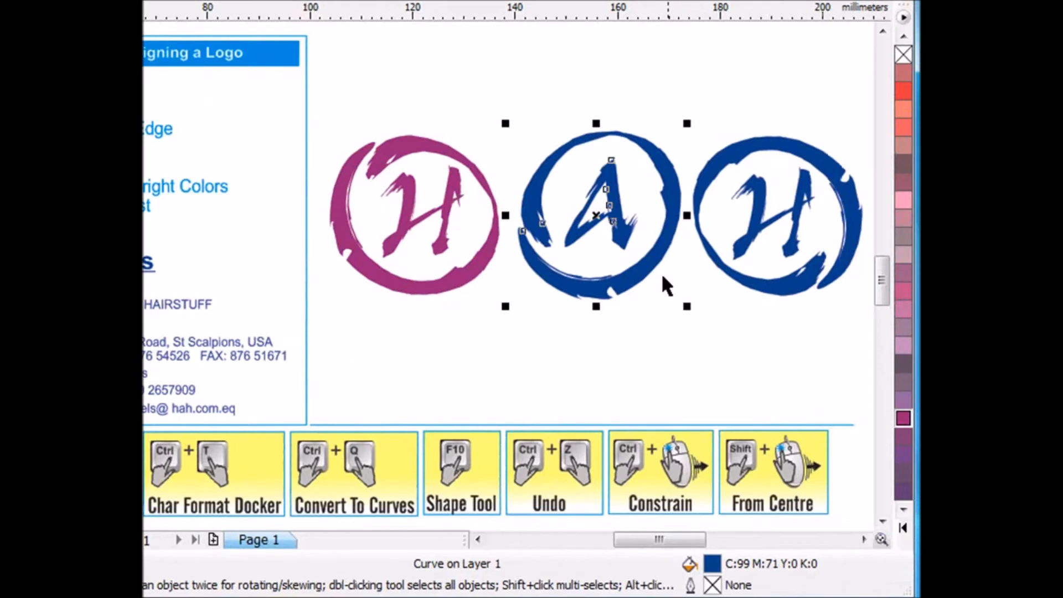
click(904, 526)
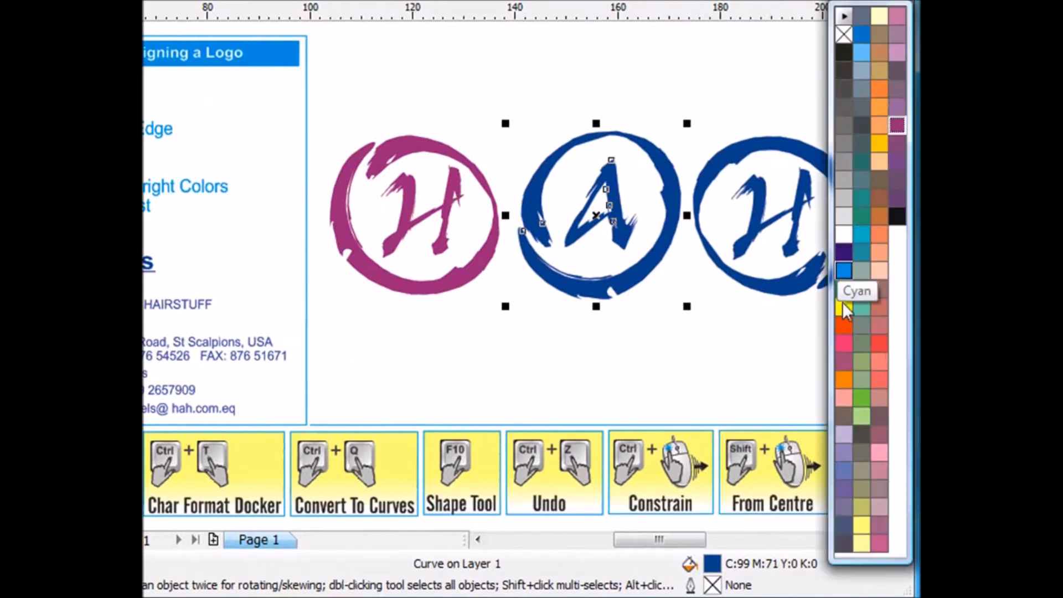
click(844, 342)
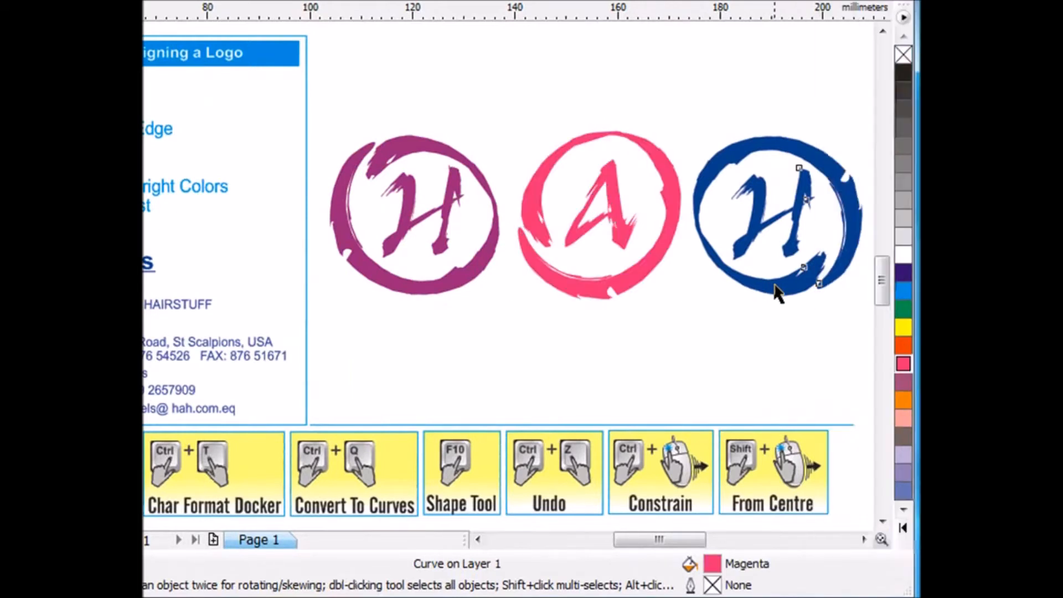
click(774, 292)
click(903, 397)
- Move the A and the last H slightly toward the first H to tighten the gaps between the rings
click(468, 245)
drag(322, 91, 804, 291)
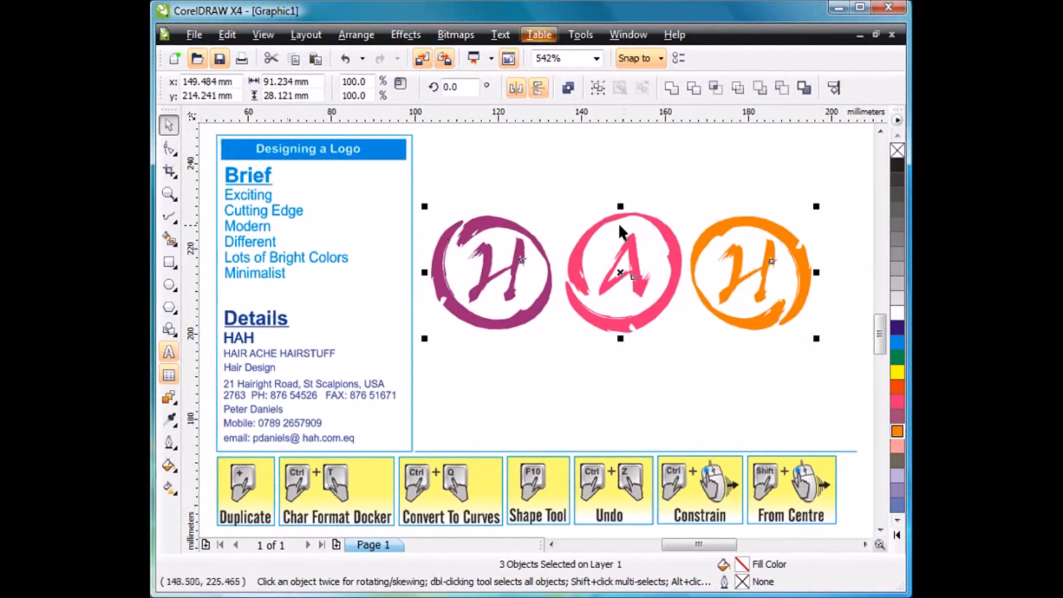
click(709, 332)
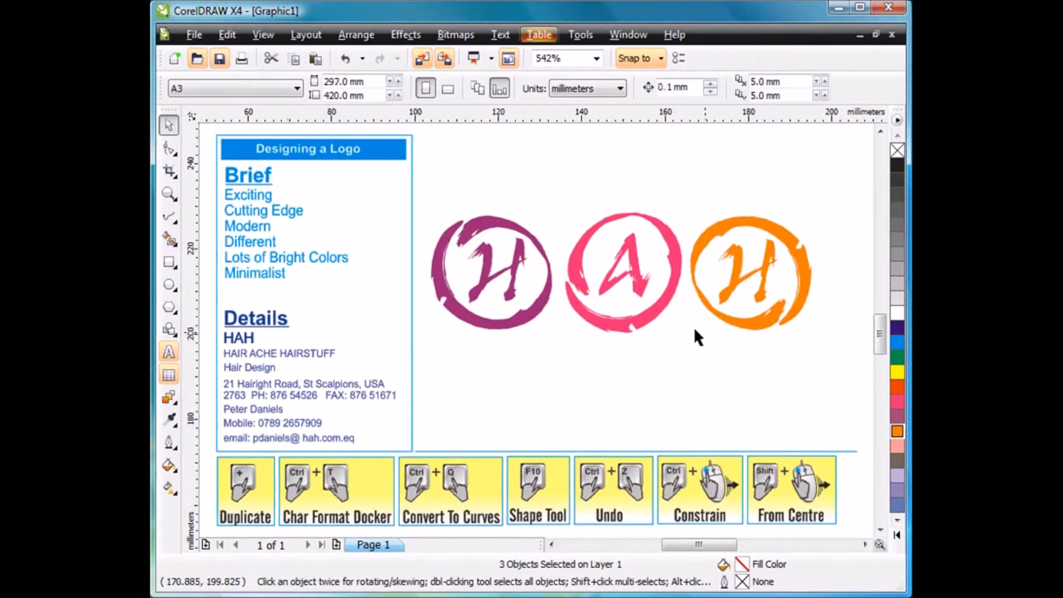
click(651, 317)
drag(715, 315, 713, 319)
click(778, 321)
- Align the vertical centres of all three ringed letters using the Align and Distribute Center option
drag(822, 165, 422, 389)
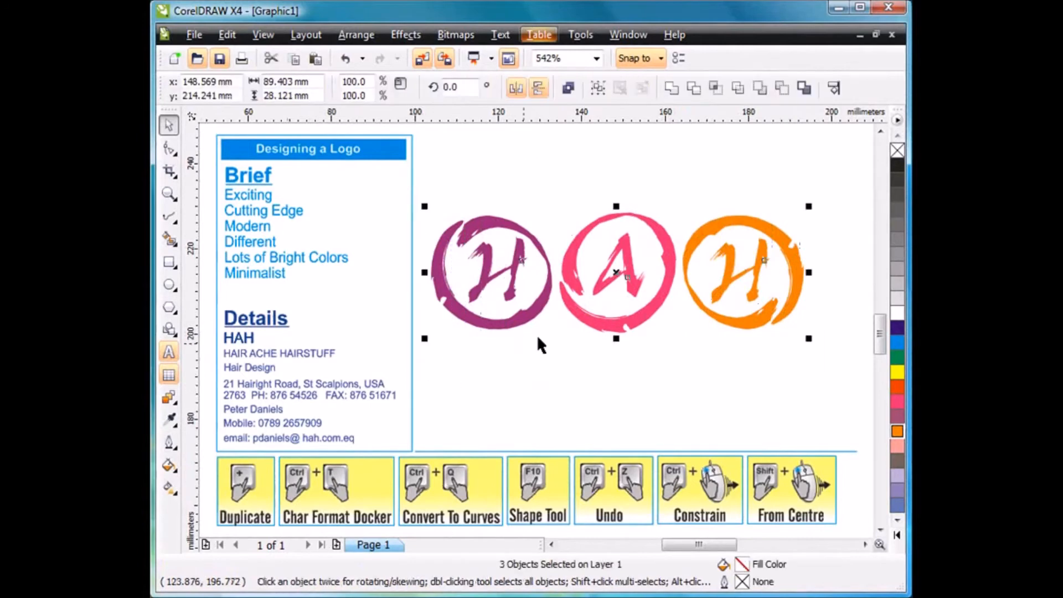
click(835, 87)
drag(542, 217, 434, 306)
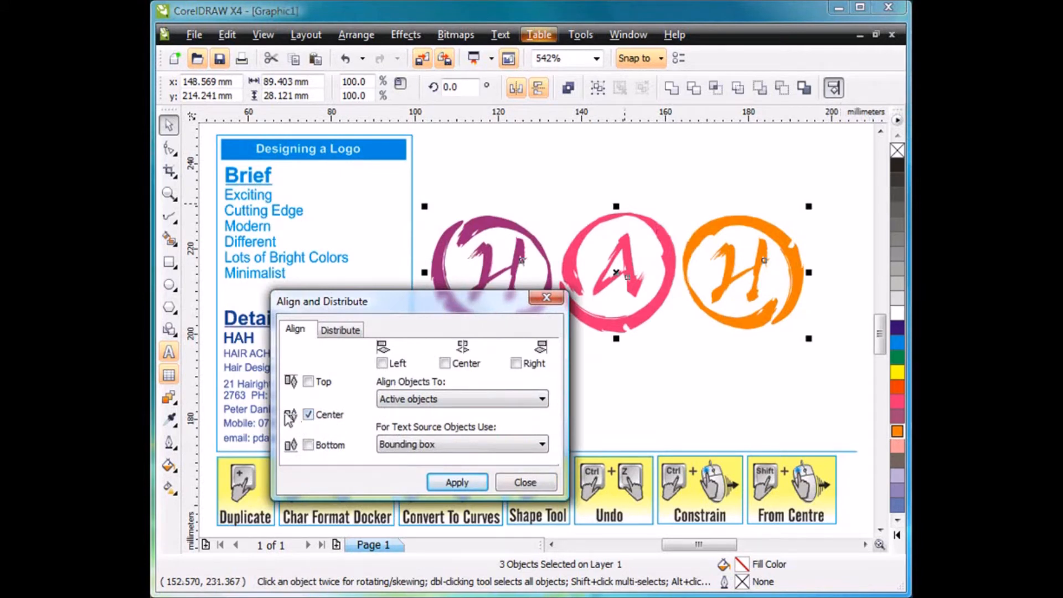
click(465, 483)
click(520, 484)
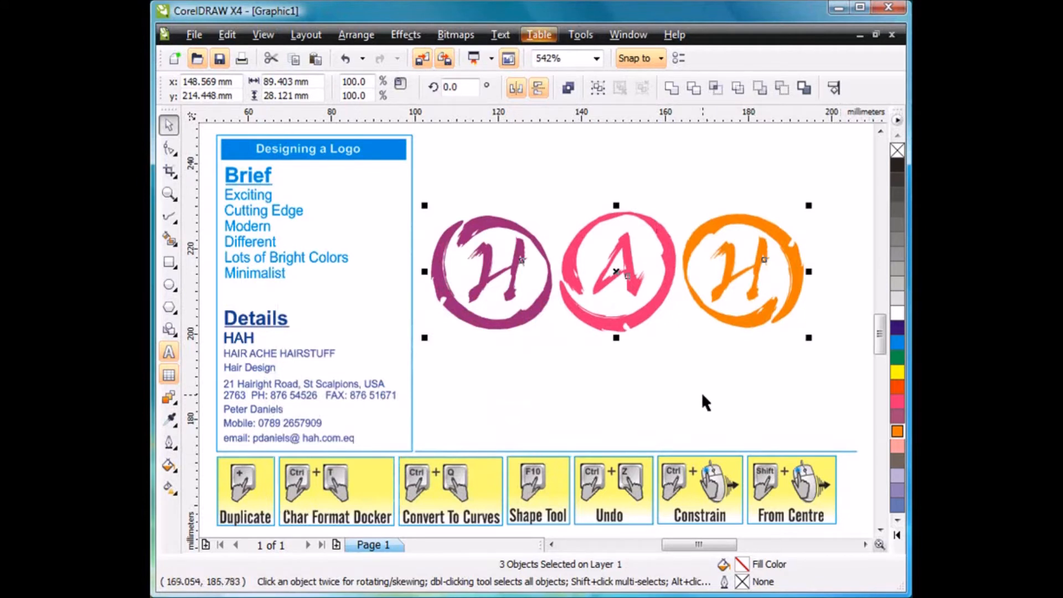
- Crop the tops off the three rings and scale the ringed letters down proportionally to about 72 mm wide
click(169, 172)
drag(423, 232, 819, 348)
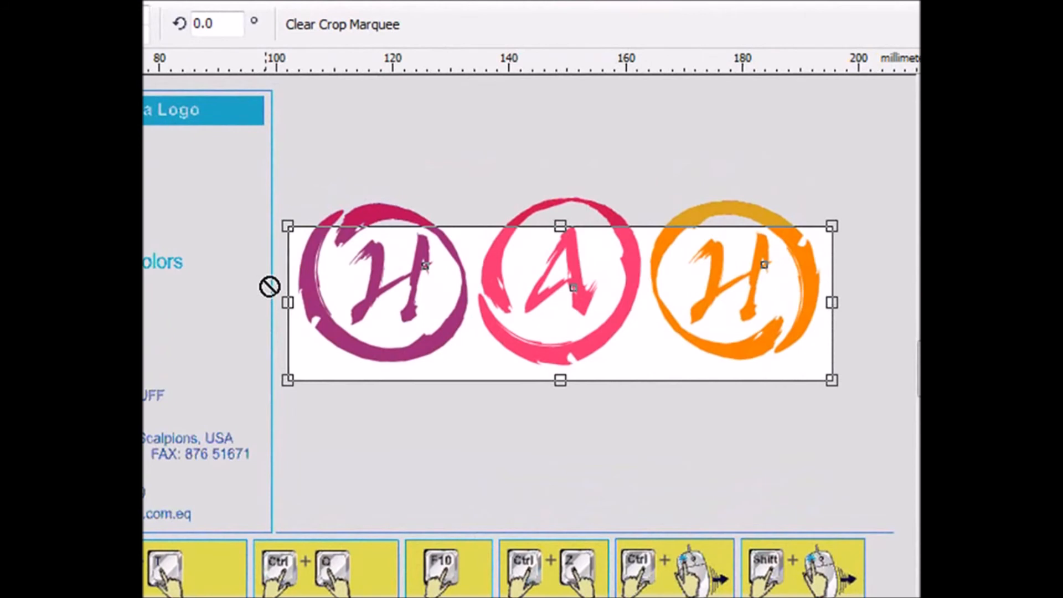
drag(560, 224, 560, 218)
double_click(603, 275)
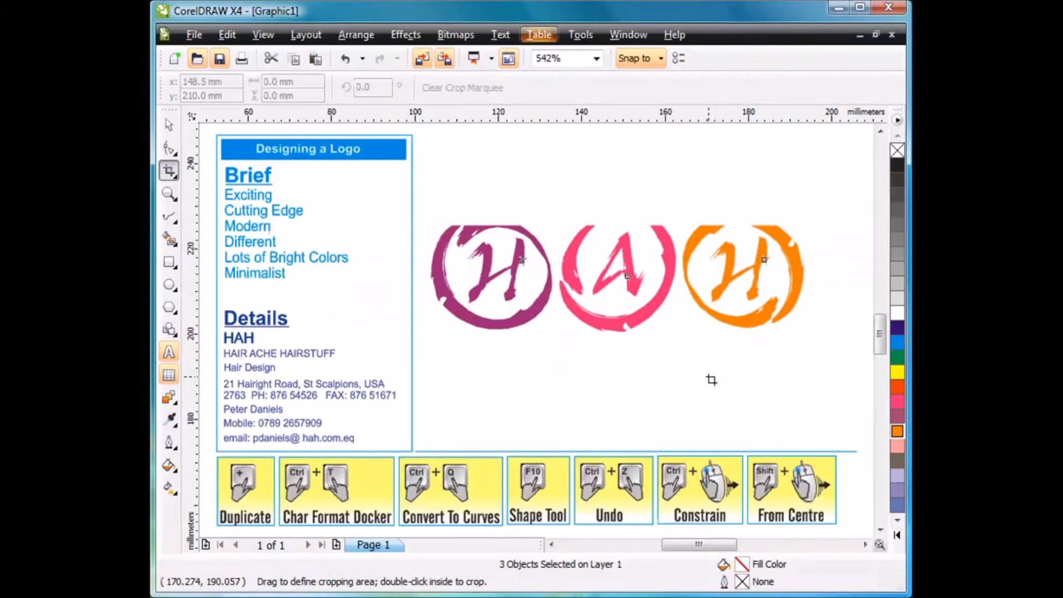
click(169, 125)
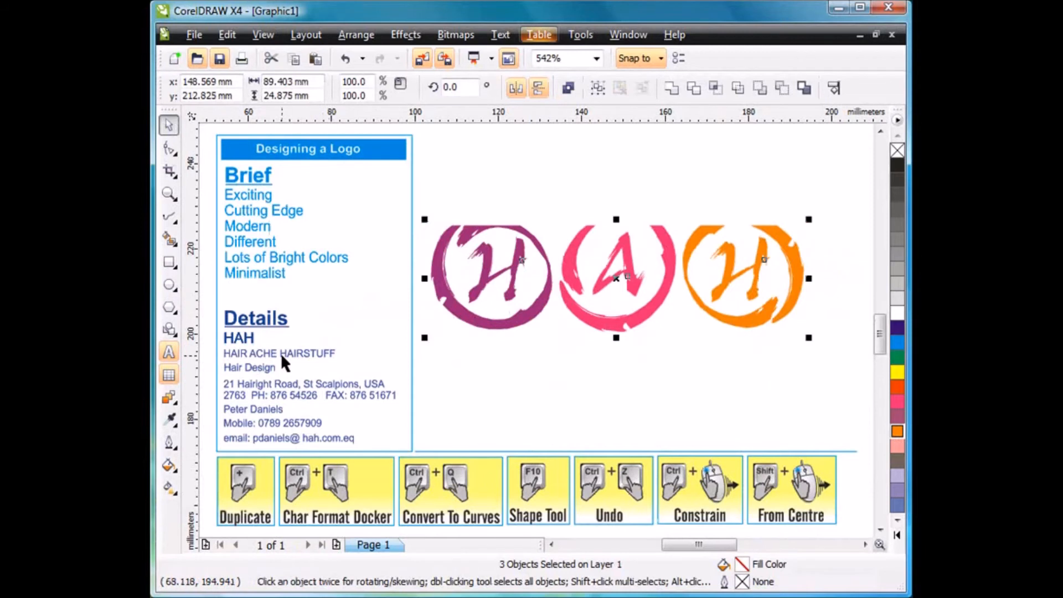
drag(809, 338, 737, 327)
- Place a copy of HAIR ACHE HAIRSTUFF beneath the rings, enlarged to about 17 pt, and set its font to Arial Rounded MT Bold
click(319, 358)
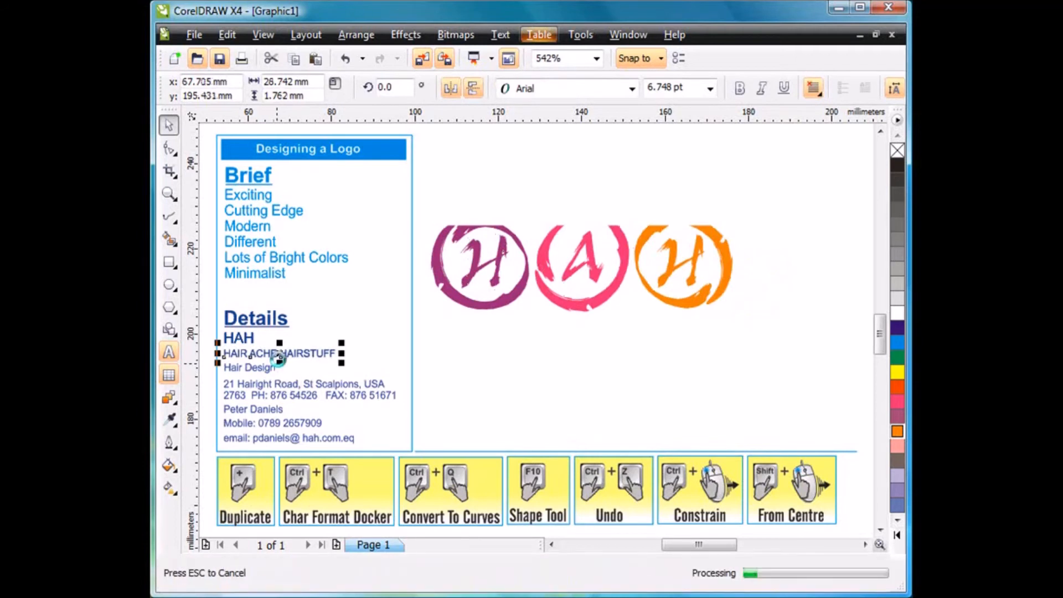
drag(281, 355, 496, 331)
drag(557, 343, 726, 373)
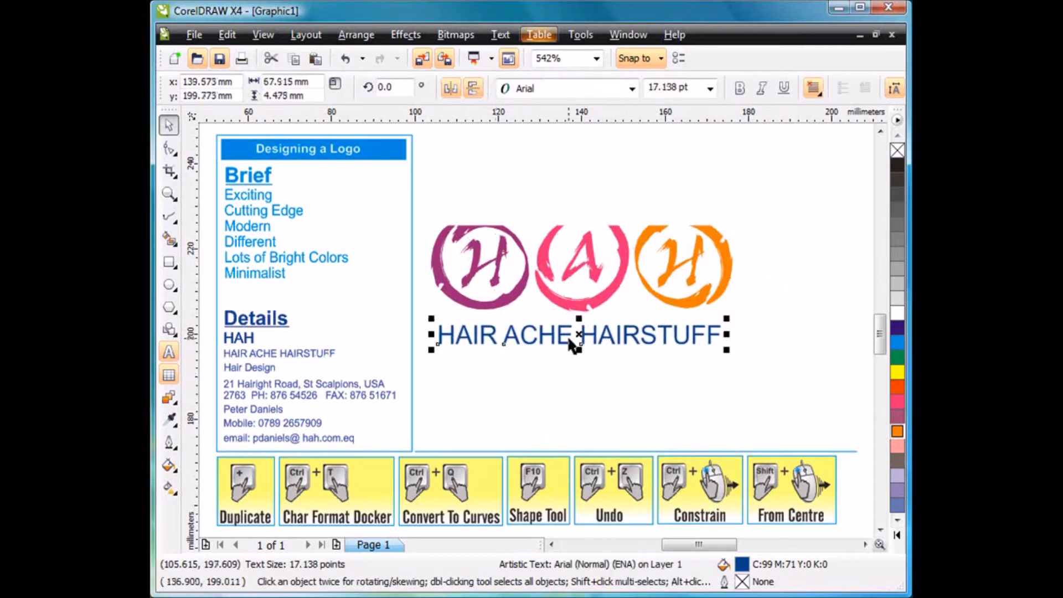
drag(574, 346, 575, 349)
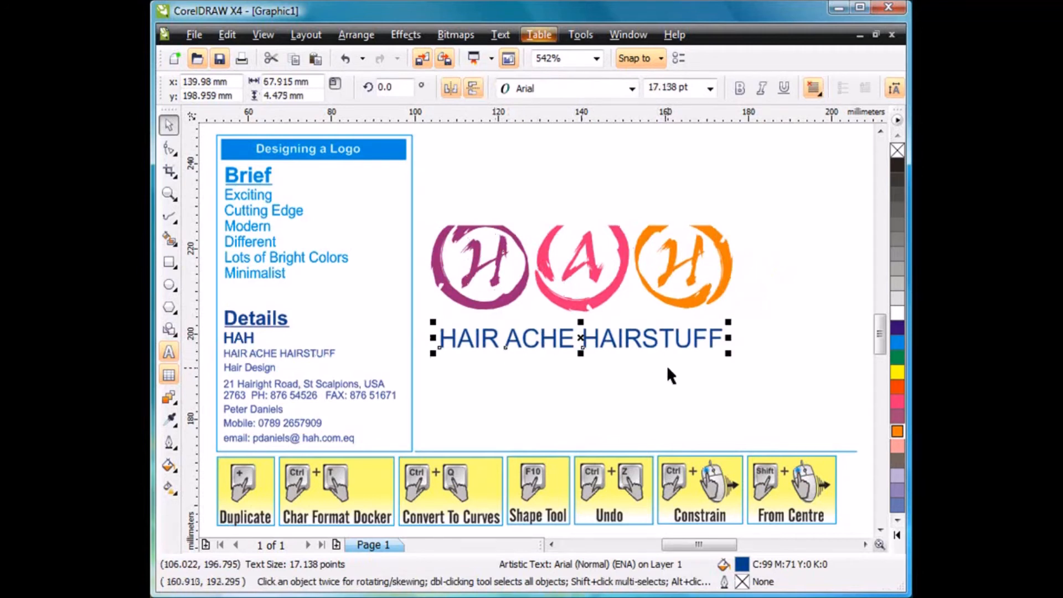
click(632, 88)
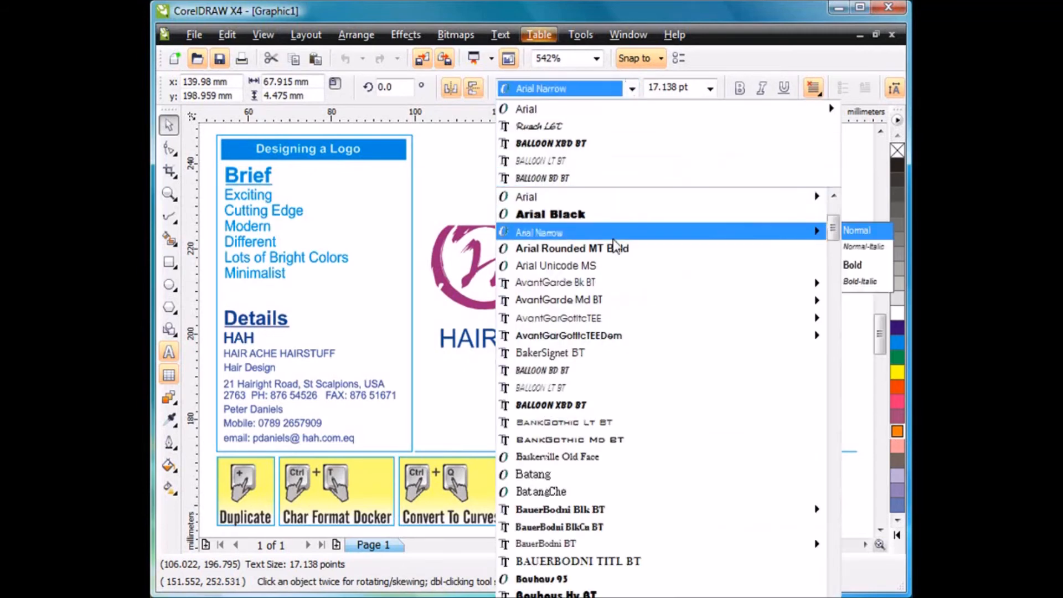
click(578, 250)
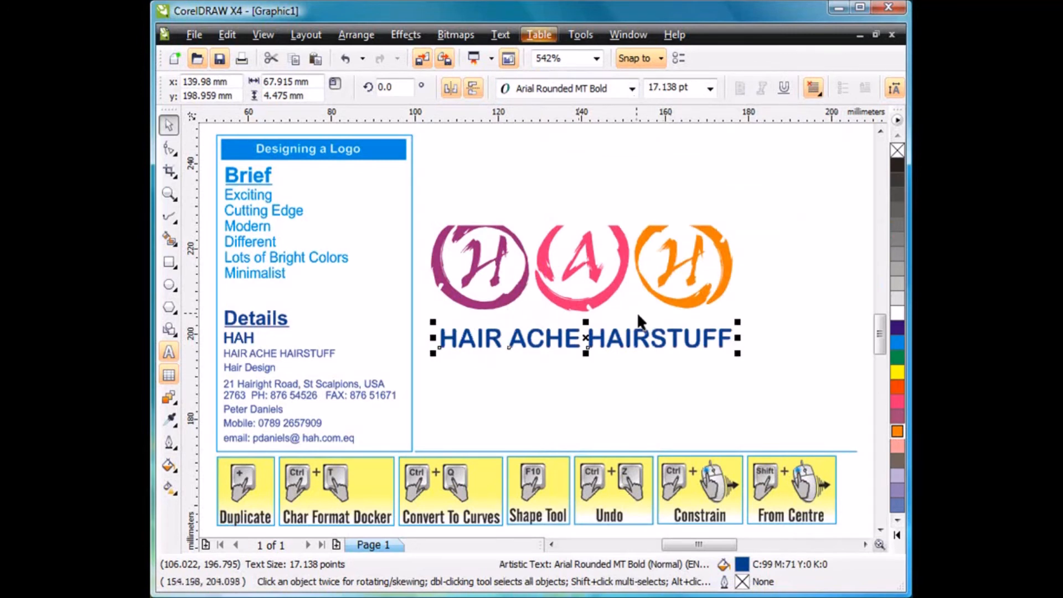
- Widen the letter spacing of HAIR ACHE HAIRSTUFF beneath the rings and scale the text down to about 12 pt
click(168, 149)
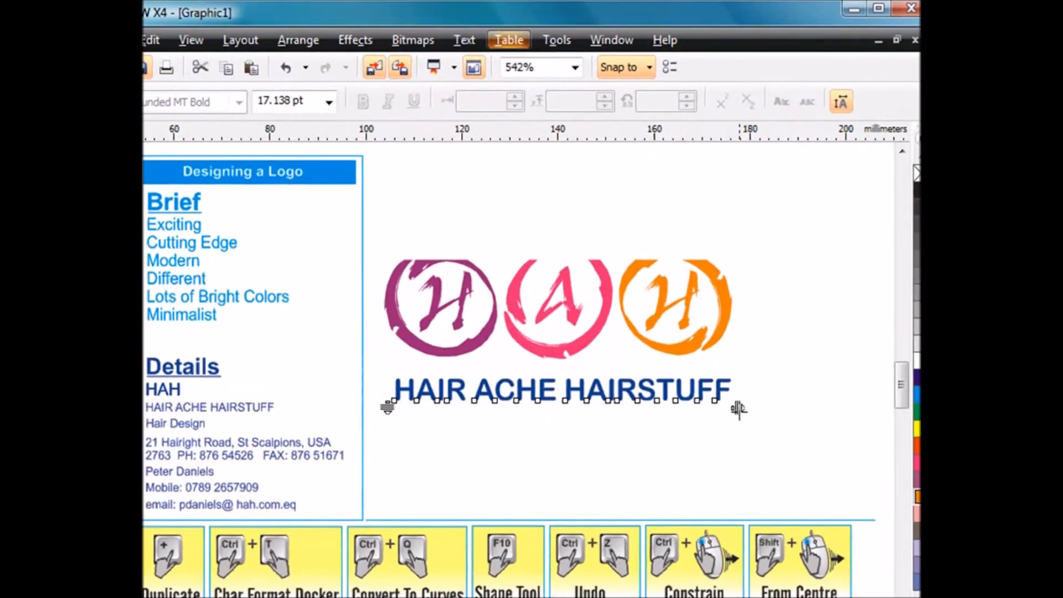
drag(739, 409, 840, 410)
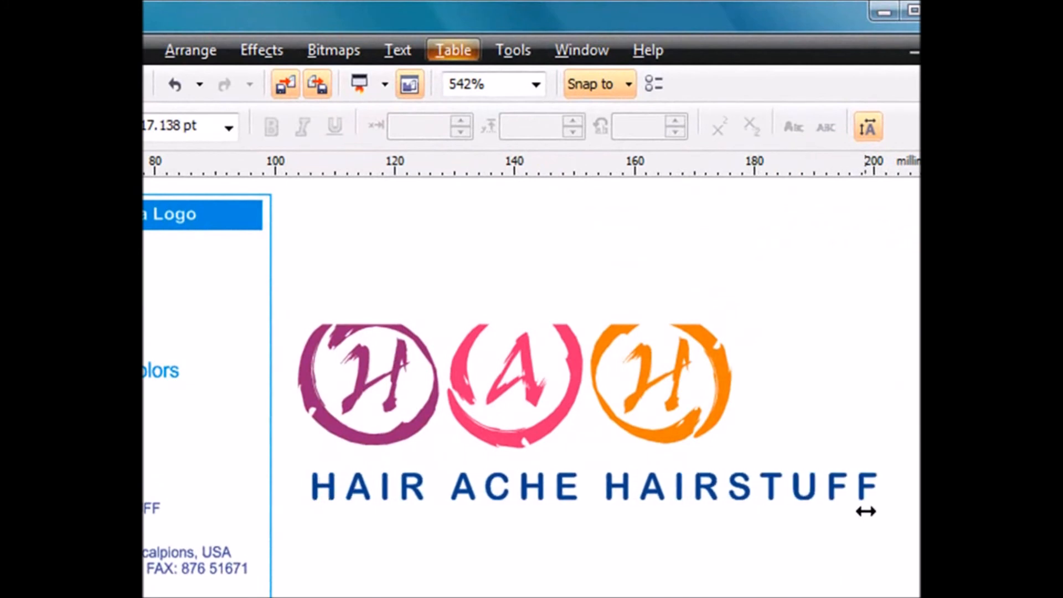
drag(866, 512, 883, 510)
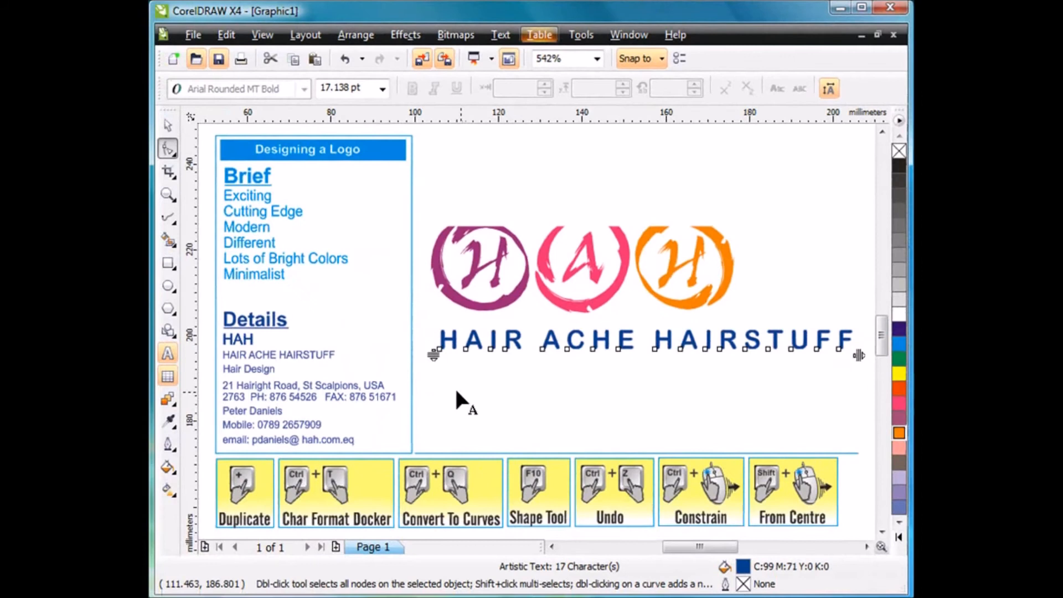
key(space)
drag(857, 353, 736, 363)
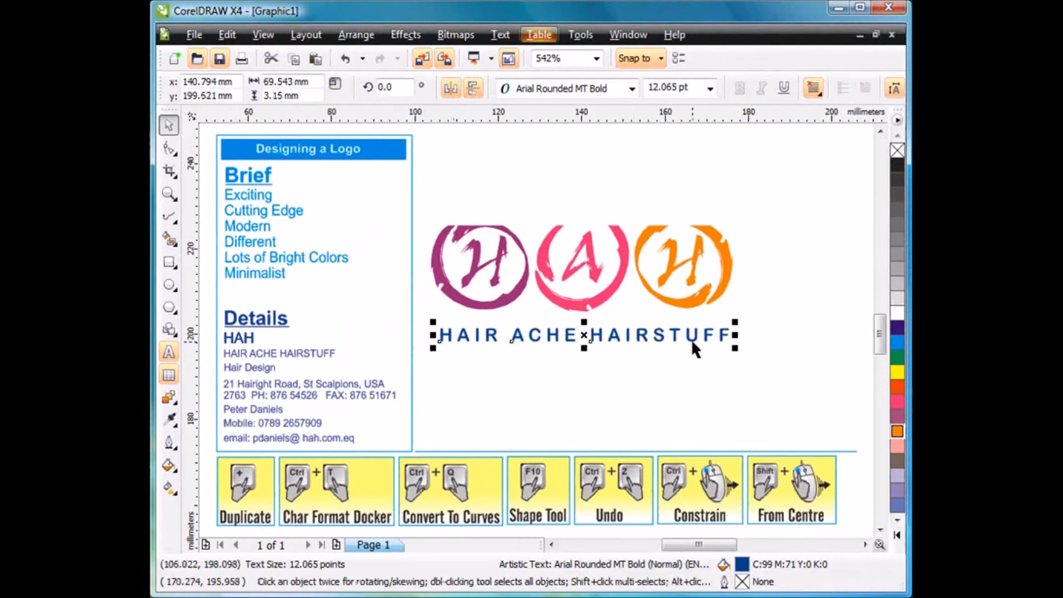
- Spread the tagline's letters further apart and reduce the text to about 10.5 pt to match the logo's width
key(F10)
drag(737, 349, 775, 349)
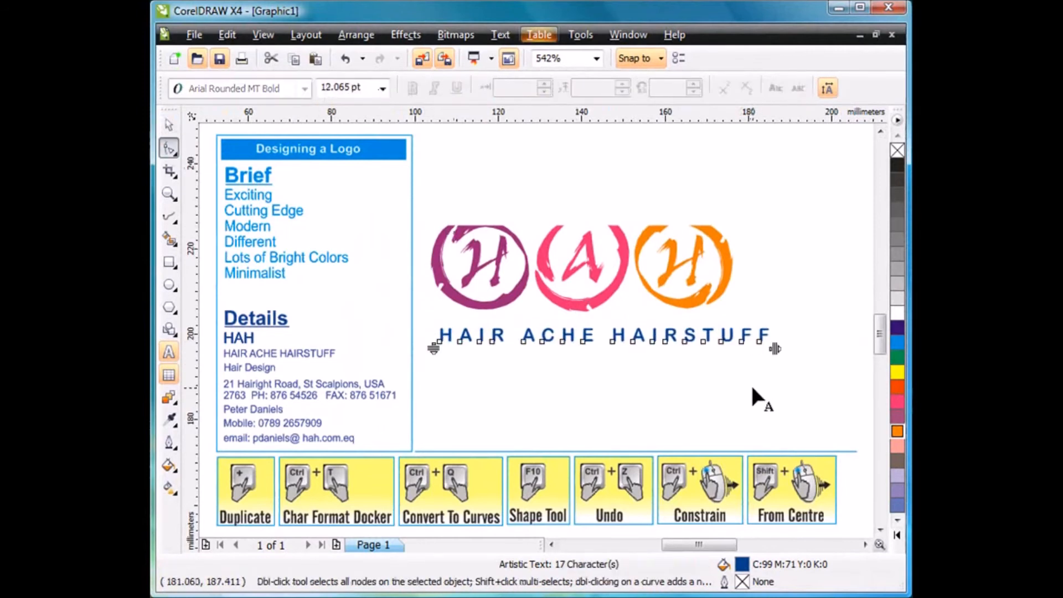
key(space)
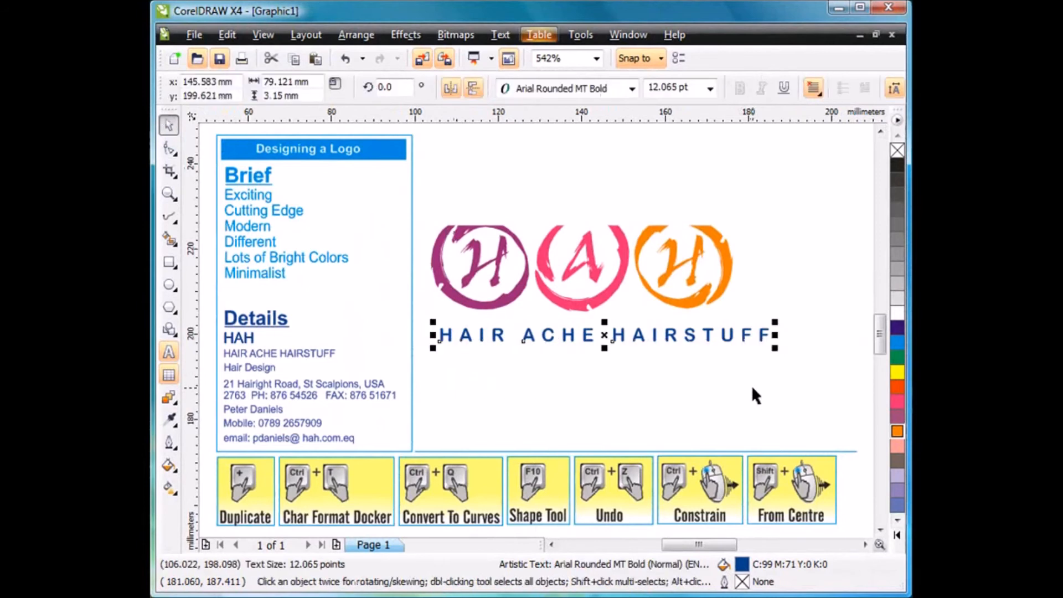
drag(776, 352, 734, 368)
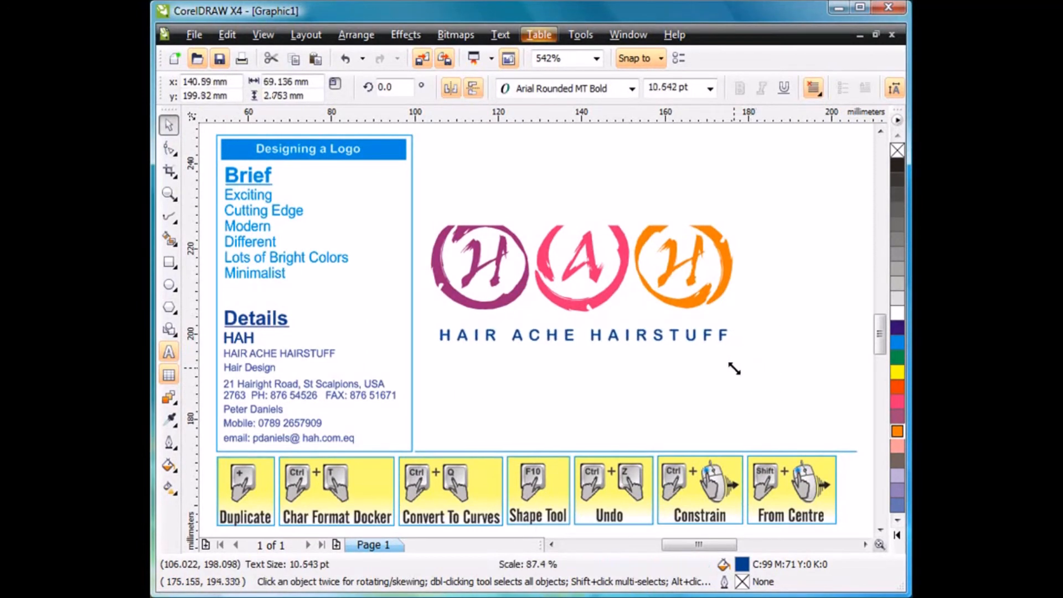
click(743, 392)
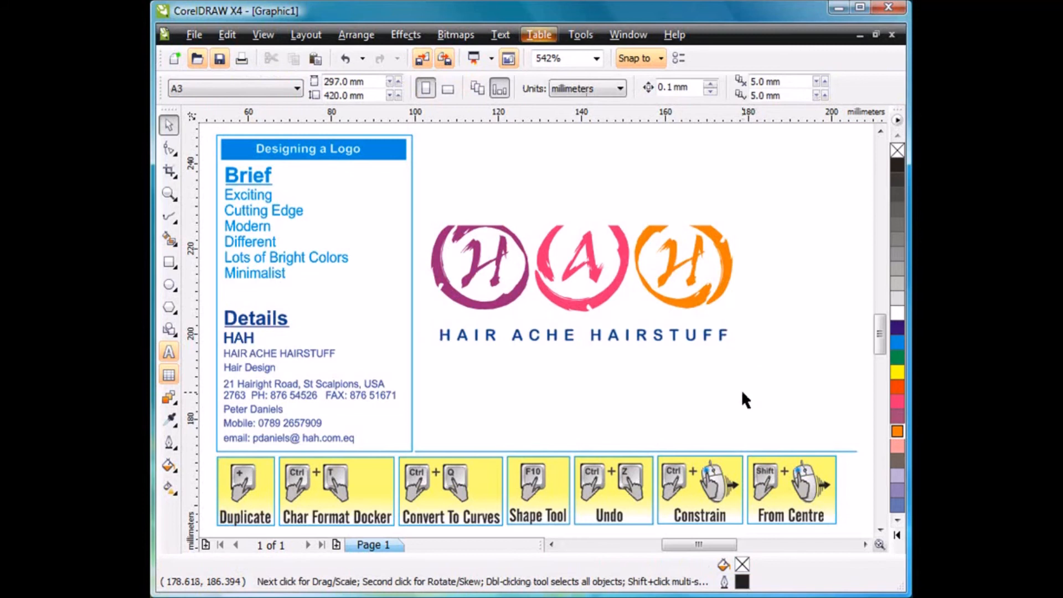
- Fill the HAIR ACHE HAIRSTUFF tagline with the same orange as the last H
click(711, 344)
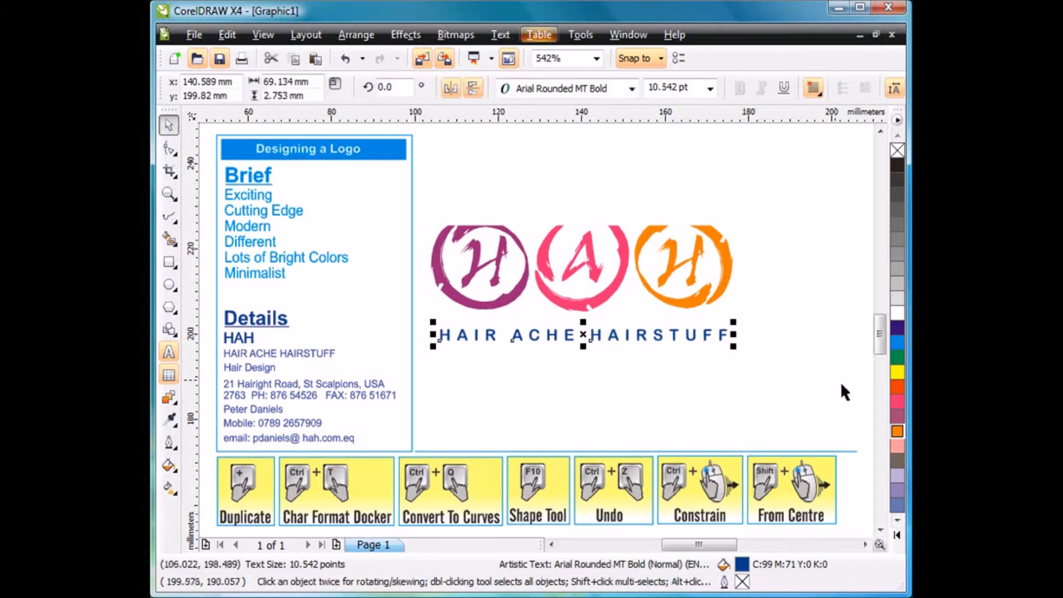
click(898, 431)
click(787, 398)
drag(790, 168, 418, 388)
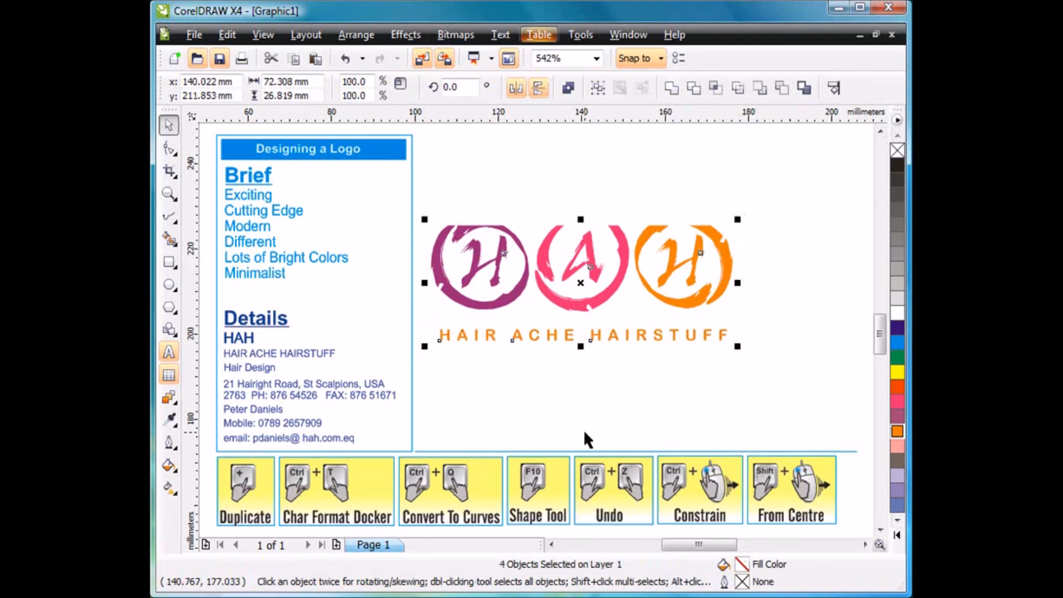
click(584, 430)
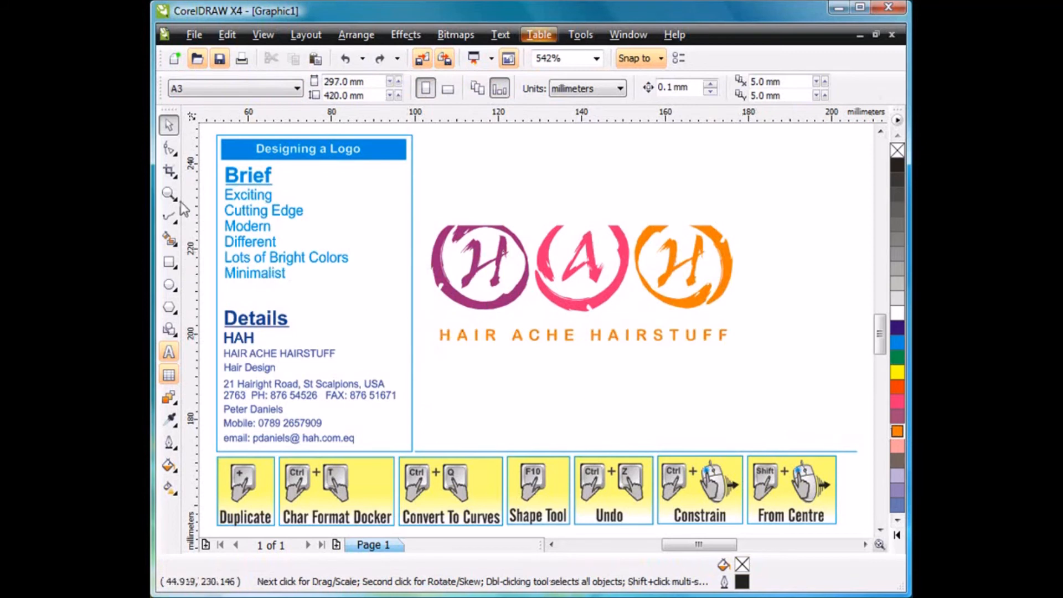
- Open the Bevel effect settings with the purple H and magenta A rings in close view
key(z)
drag(425, 194, 641, 361)
key(space)
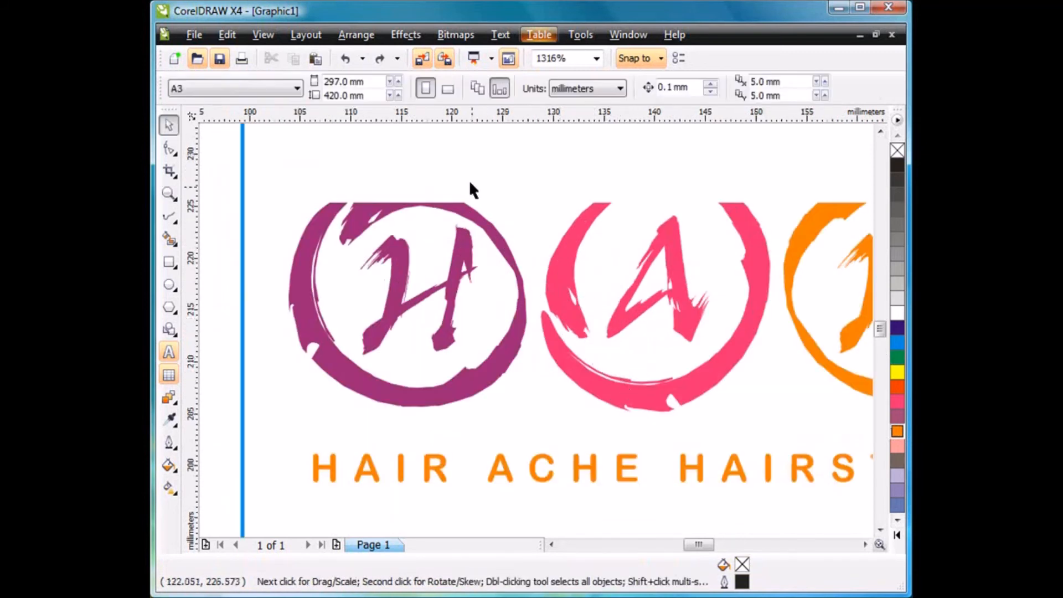
click(404, 36)
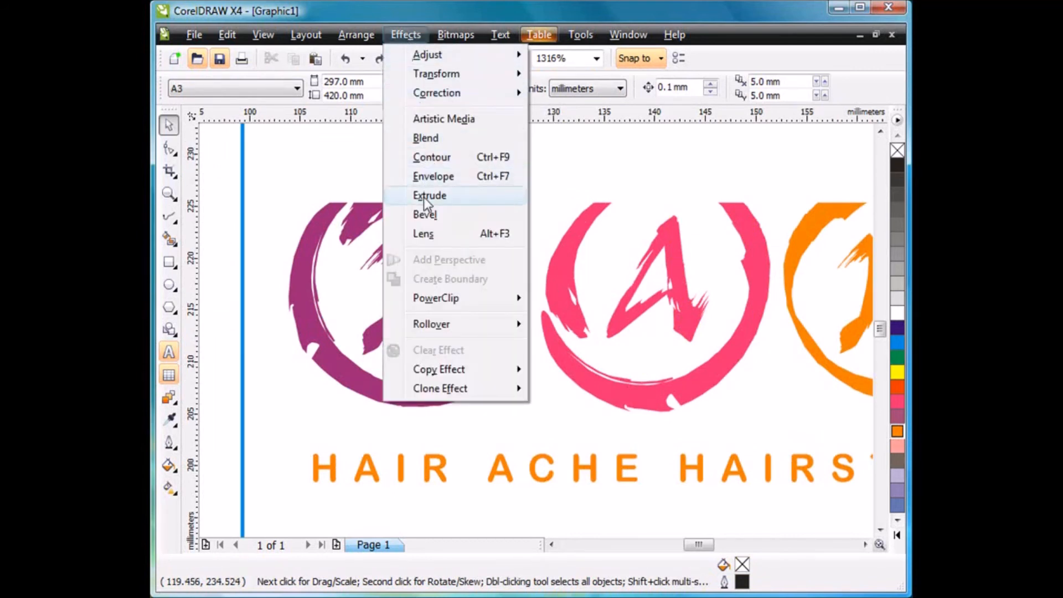
click(425, 215)
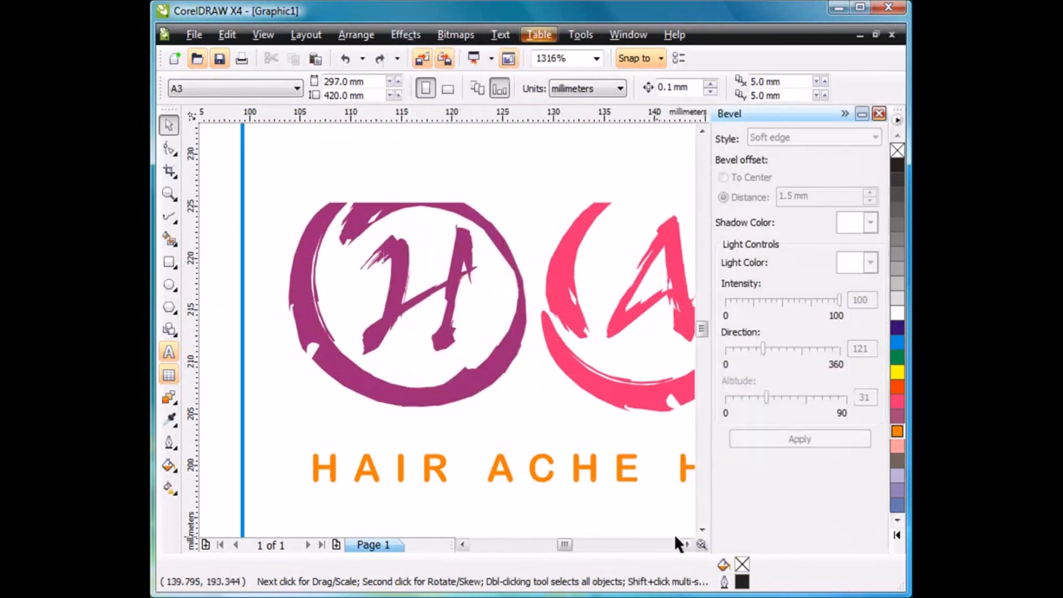
click(687, 545)
click(688, 545)
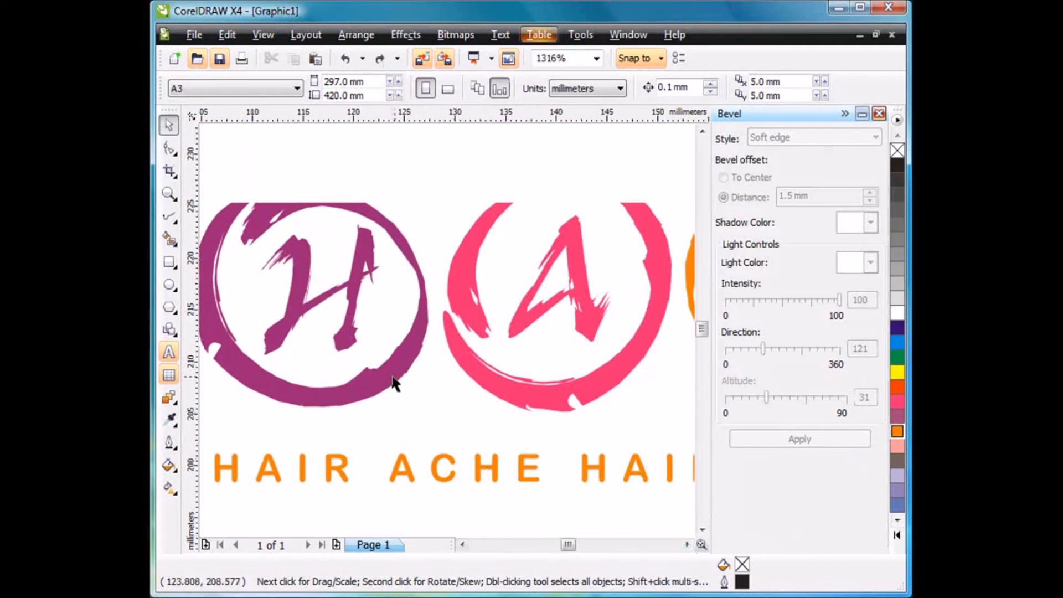
- Apply a Soft edge bevel to the purple H and ring with 1.5 mm distance, no shadow color and white light
click(447, 411)
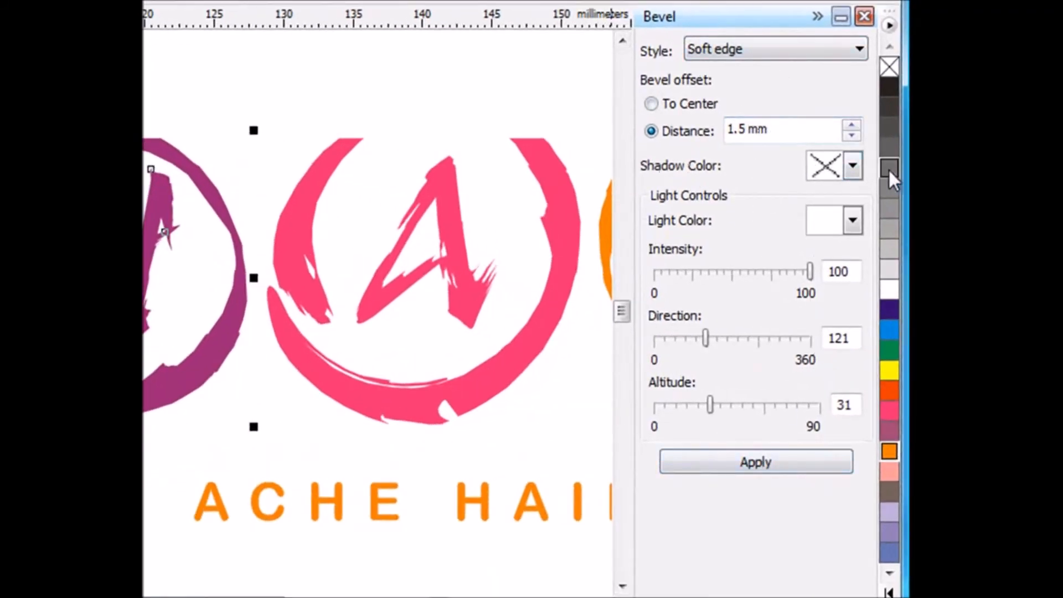
click(852, 165)
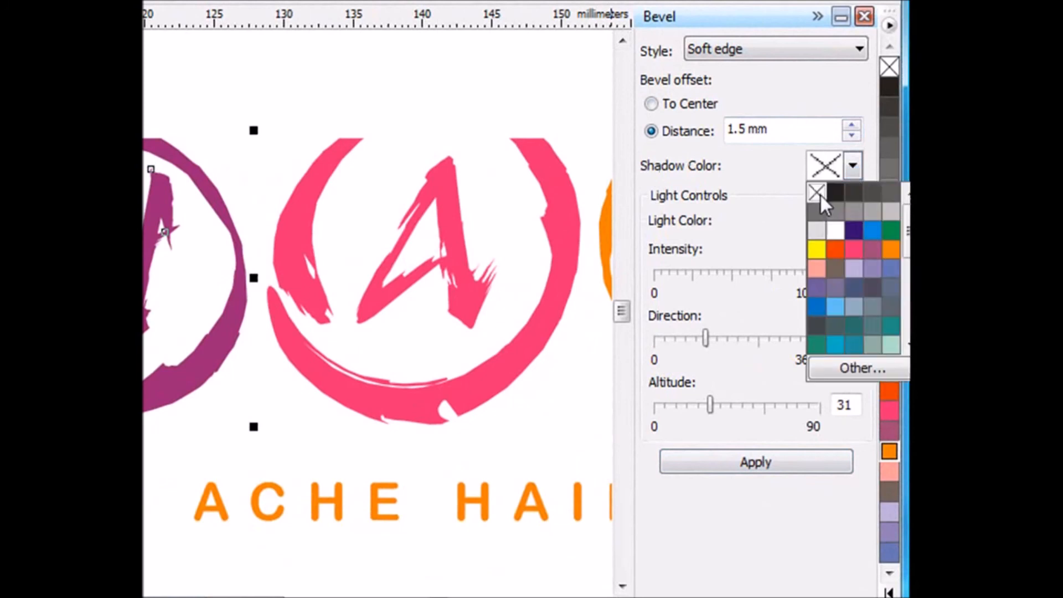
click(820, 194)
click(853, 221)
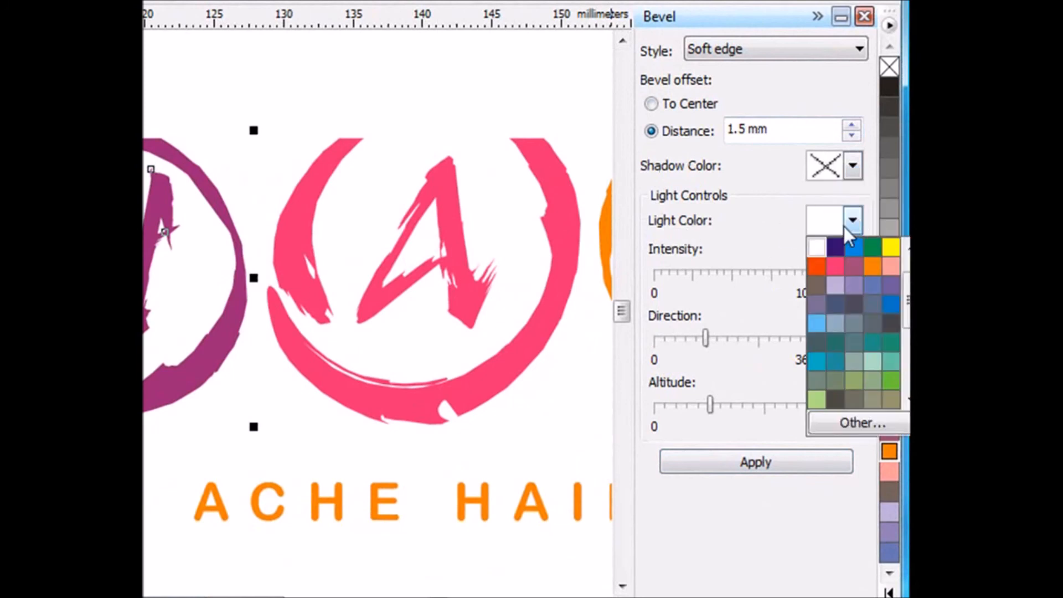
click(816, 252)
click(725, 465)
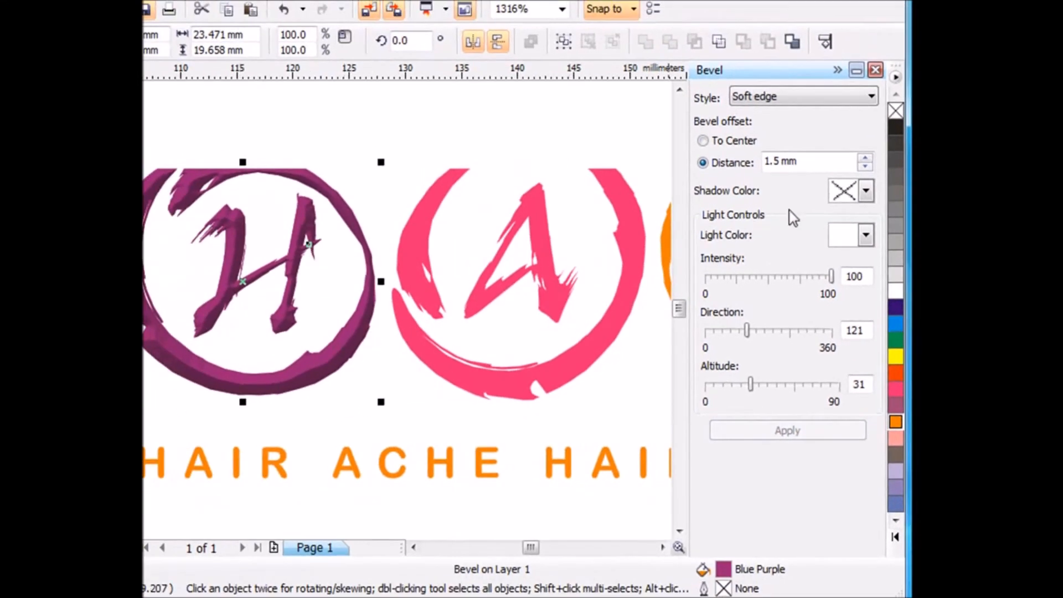
- Set the bevel distance on the purple H and ring to 0.5 mm and apply it
drag(817, 161, 730, 169)
text(.)
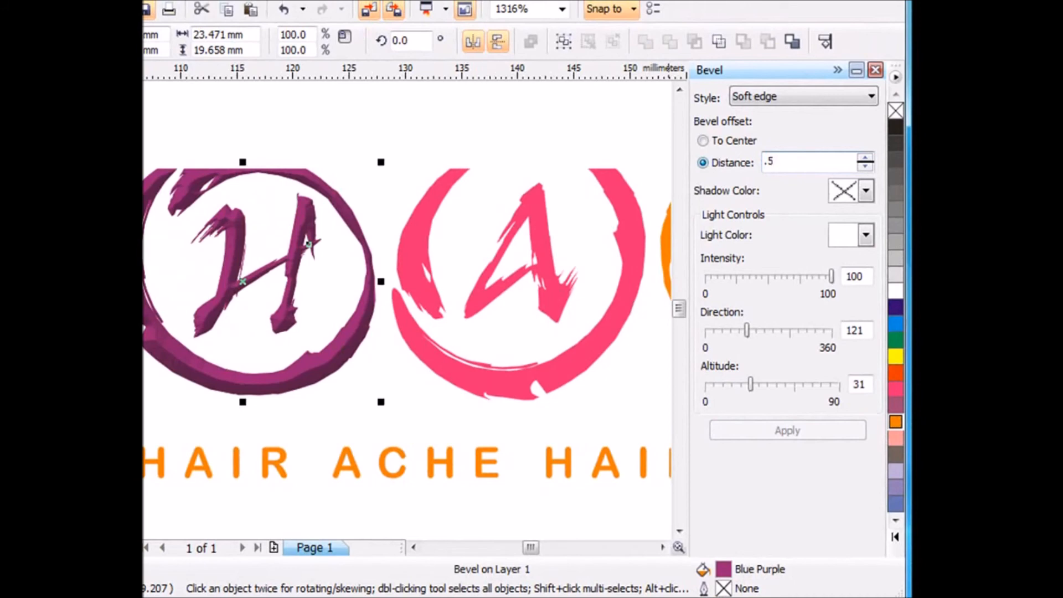
text(5)
key(Tab)
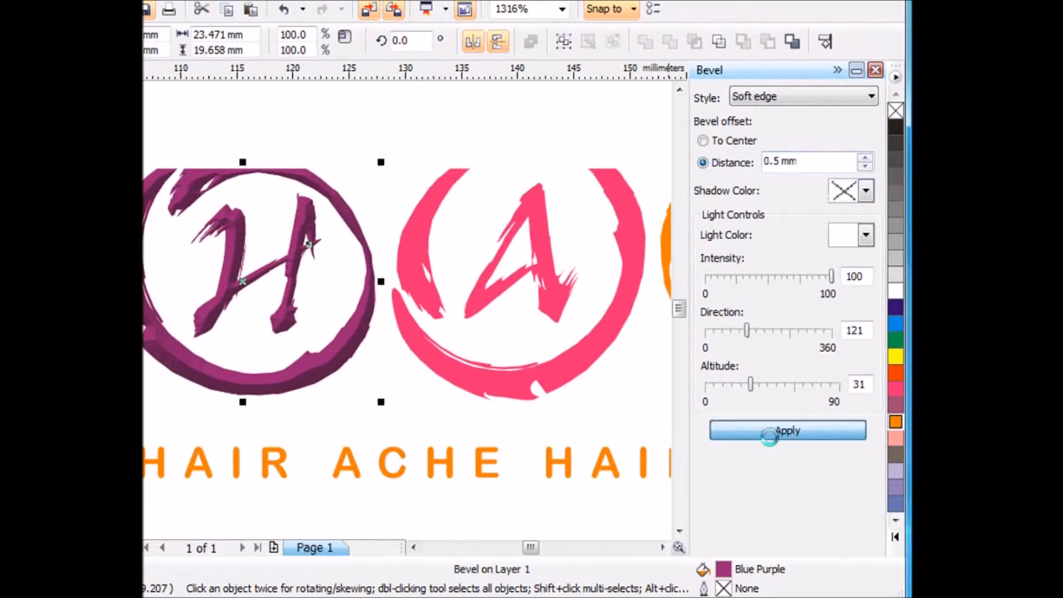
click(783, 431)
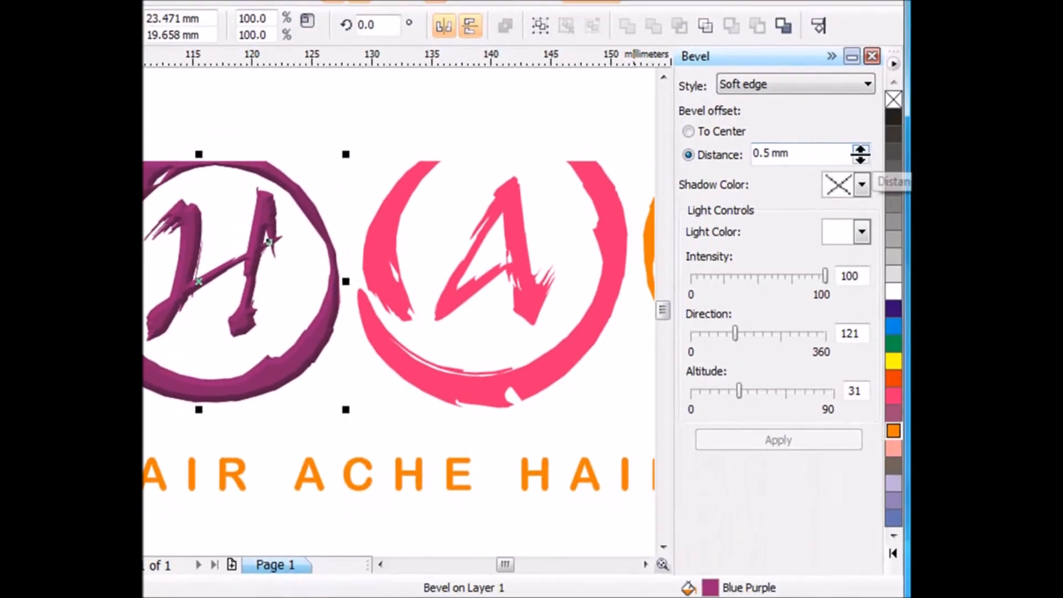
- Raise the purple H and ring's bevel distance to 1.5 mm and reapply the effect
click(861, 151)
click(860, 150)
click(860, 151)
click(860, 151)
click(861, 151)
click(793, 441)
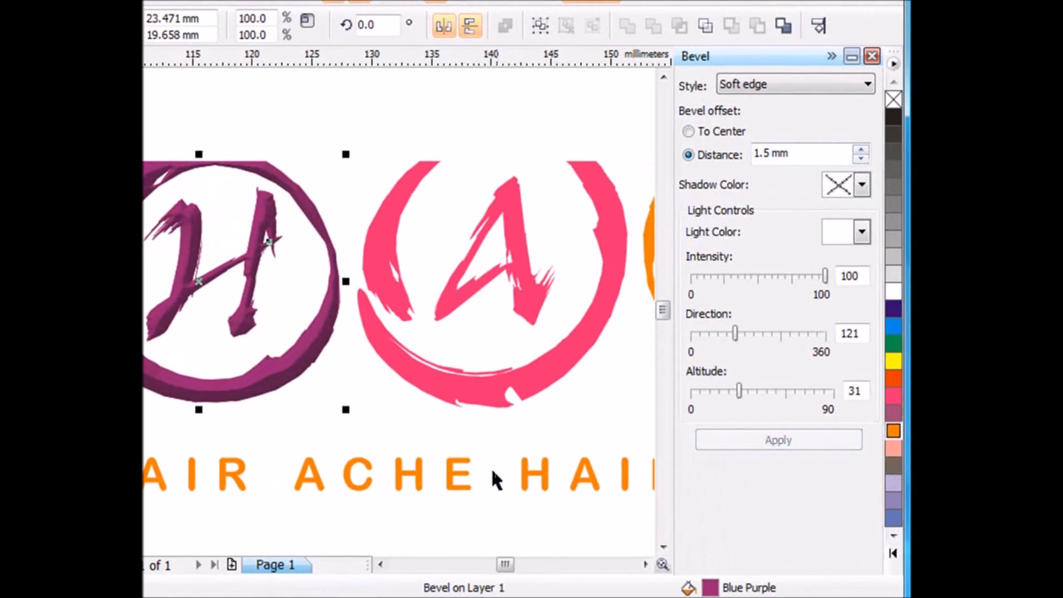
- Try the Emboss bevel style on the magenta A and its ring
click(565, 361)
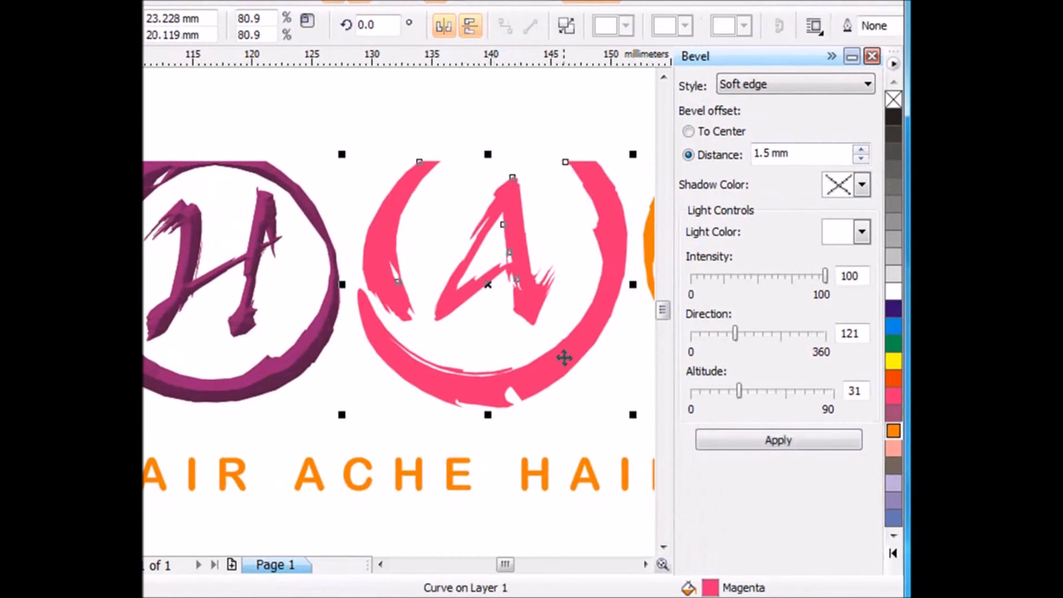
click(868, 84)
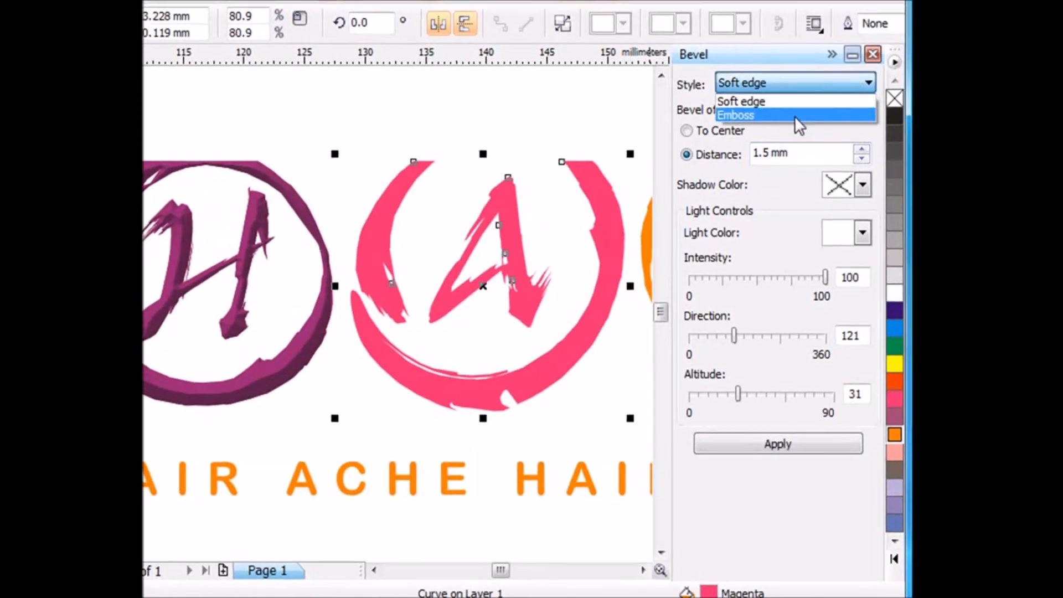
click(796, 116)
click(780, 448)
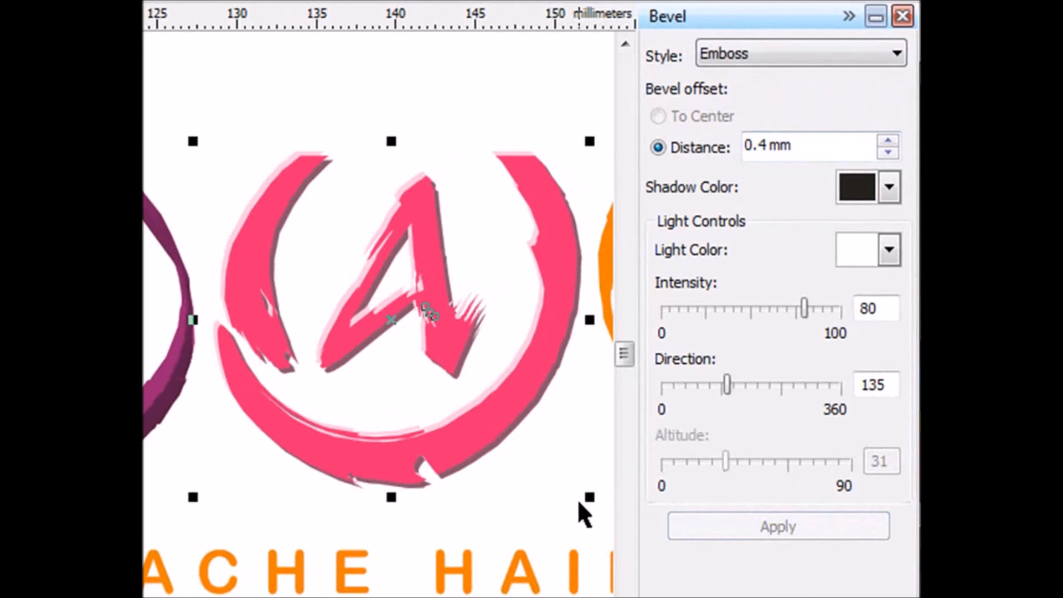
- Apply a Soft edge bevel with 1.5 mm distance to the magenta A and orange H rings and close the Bevel settings
click(504, 414)
click(825, 64)
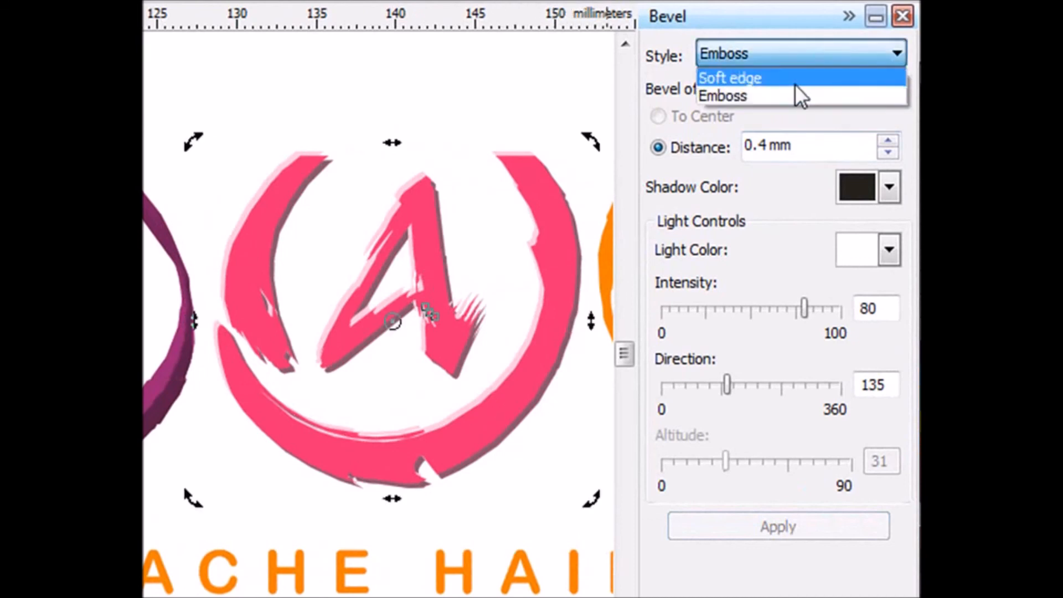
click(792, 77)
click(800, 529)
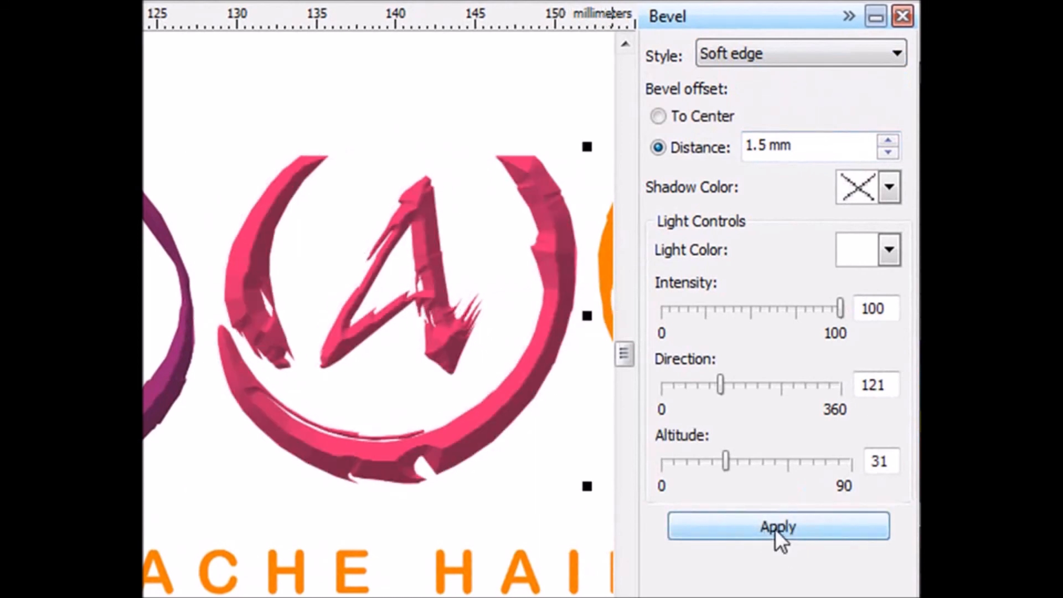
click(904, 17)
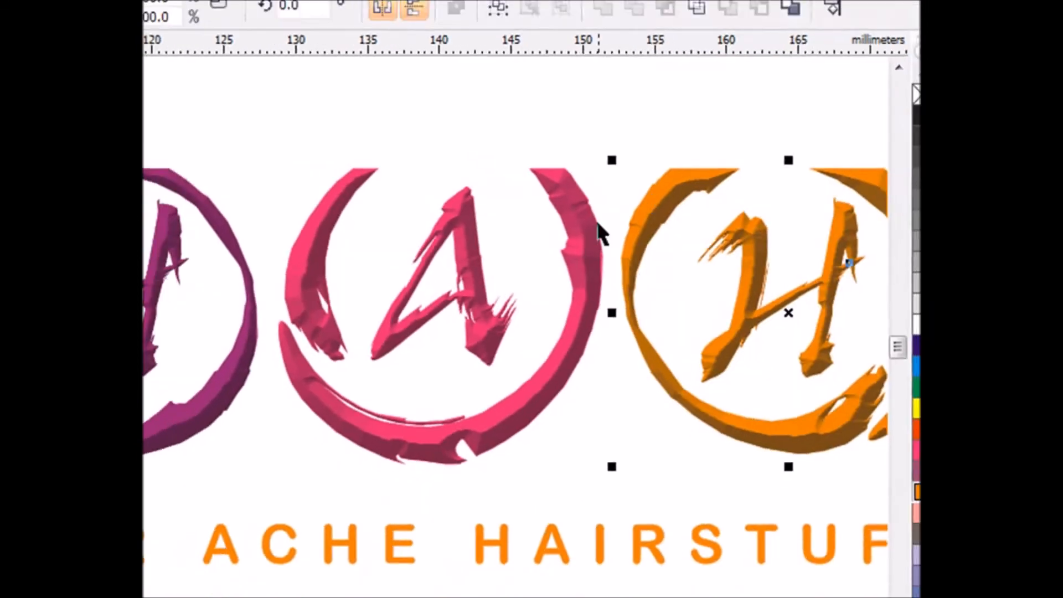
- Group the three beveled letter rings together with the HAIR ACHE HAIRSTUFF tagline
scroll(713, 262, down, 3)
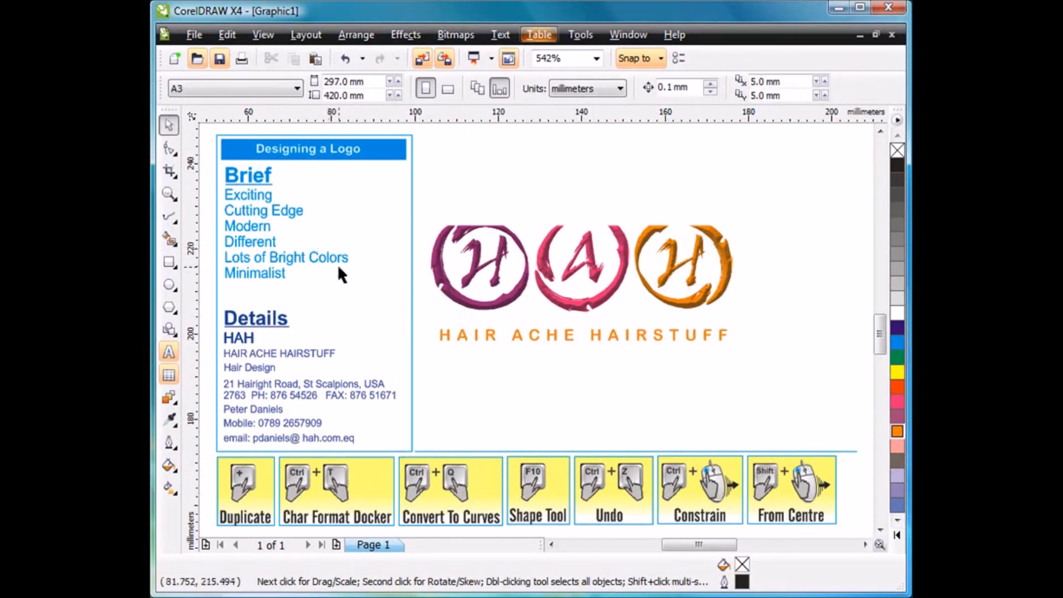
drag(763, 193, 414, 370)
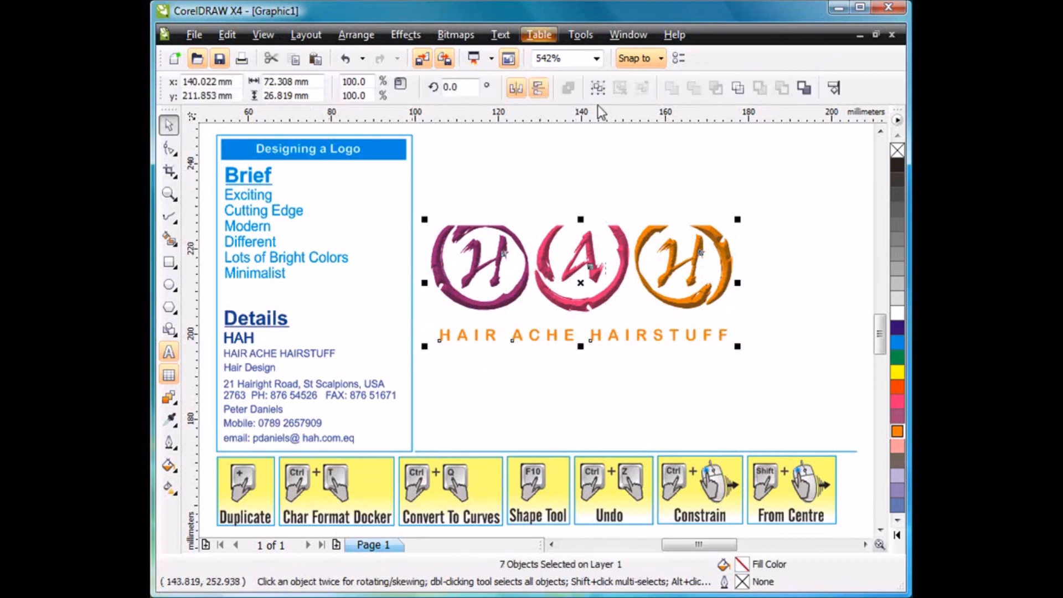
click(598, 88)
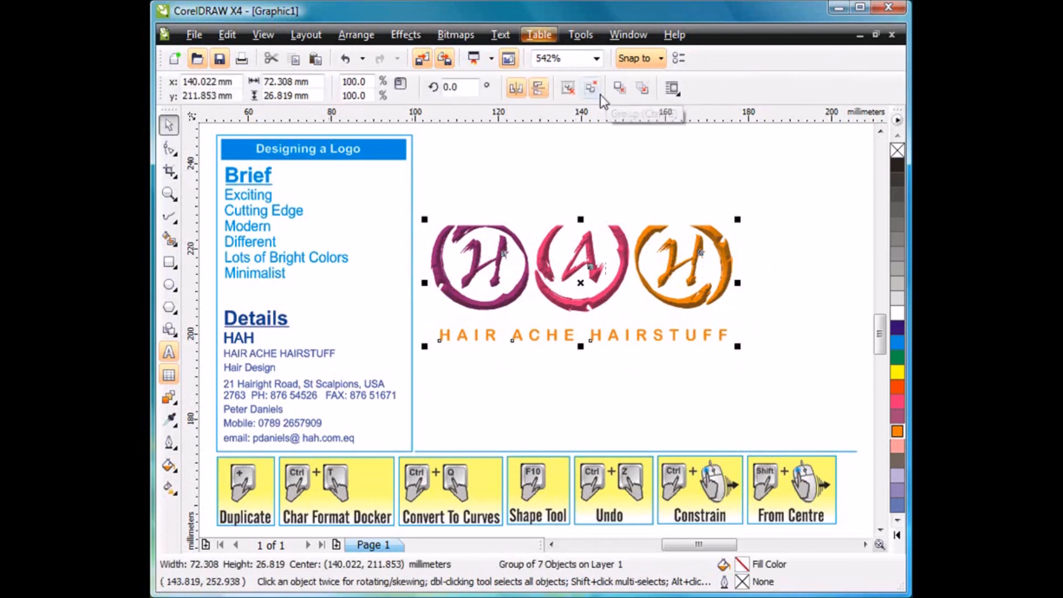